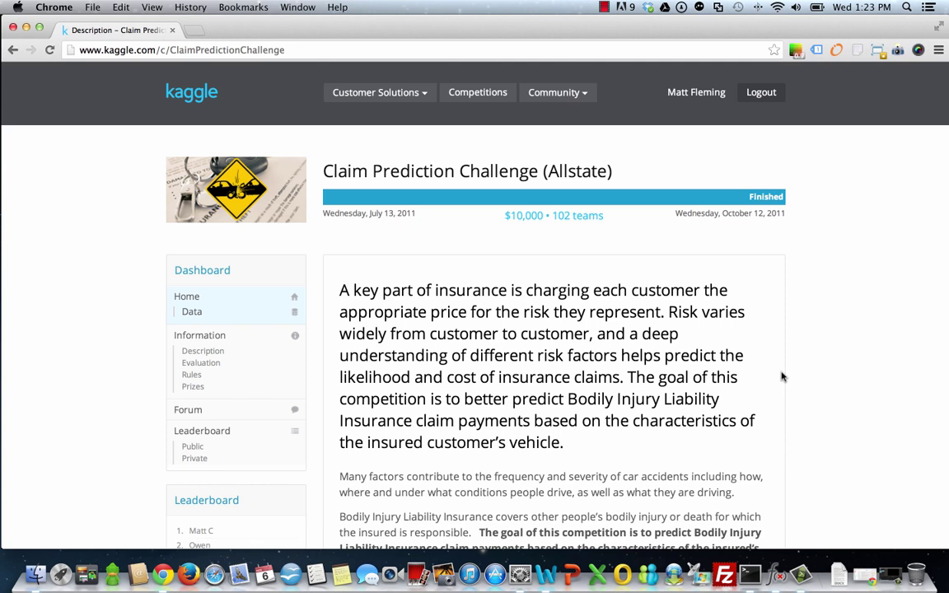
Open the Claim Prediction Challenge's Data page and scroll through the train_set .7z (105.43 mb) and .zip (362.91 mb) downloads
{"action": "left_click", "coordinate": [193, 312]}
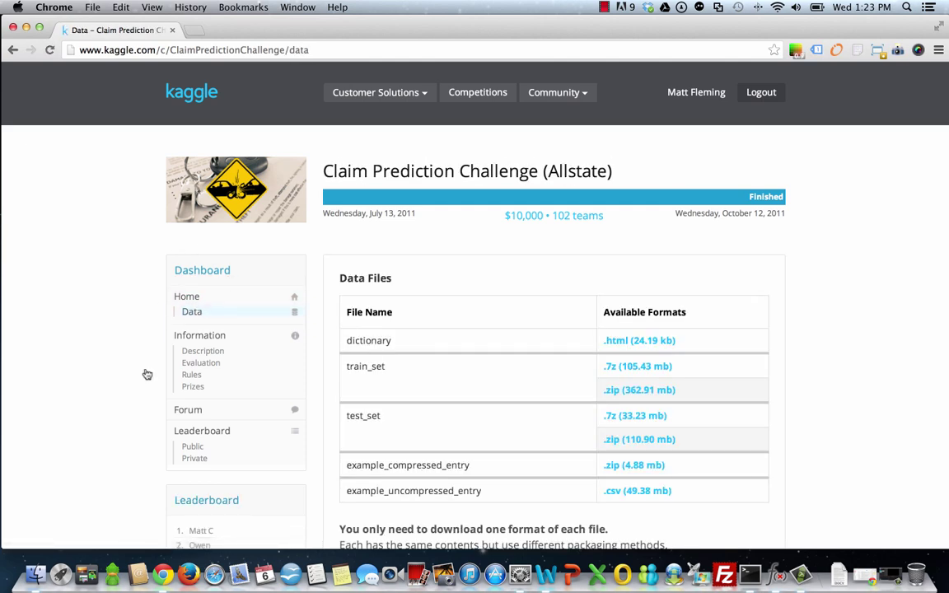
{"action": "scroll", "coordinate": [622, 253], "scroll_direction": "down", "scroll_amount": 5}
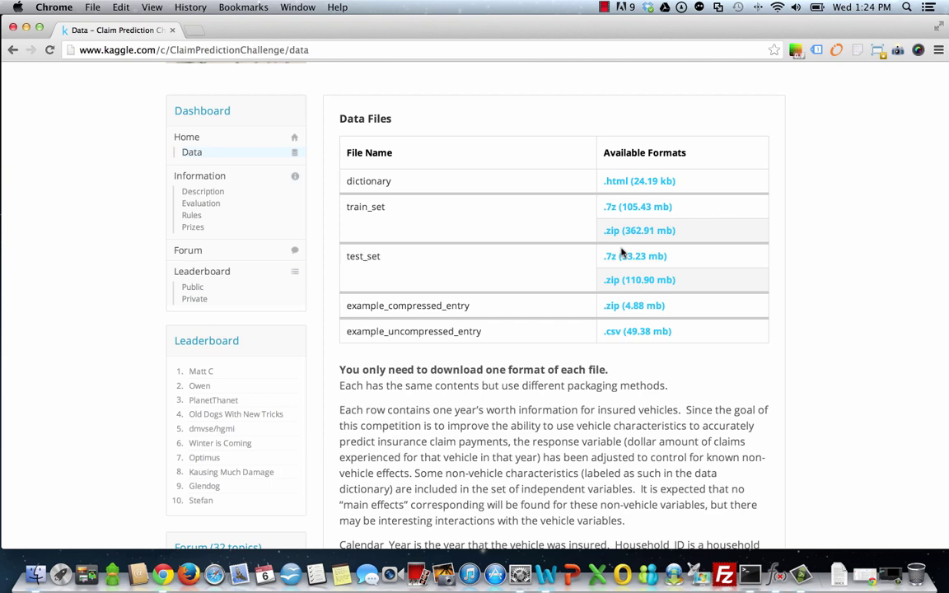
{"action": "scroll", "coordinate": [622, 253], "scroll_direction": "up", "scroll_amount": 3}
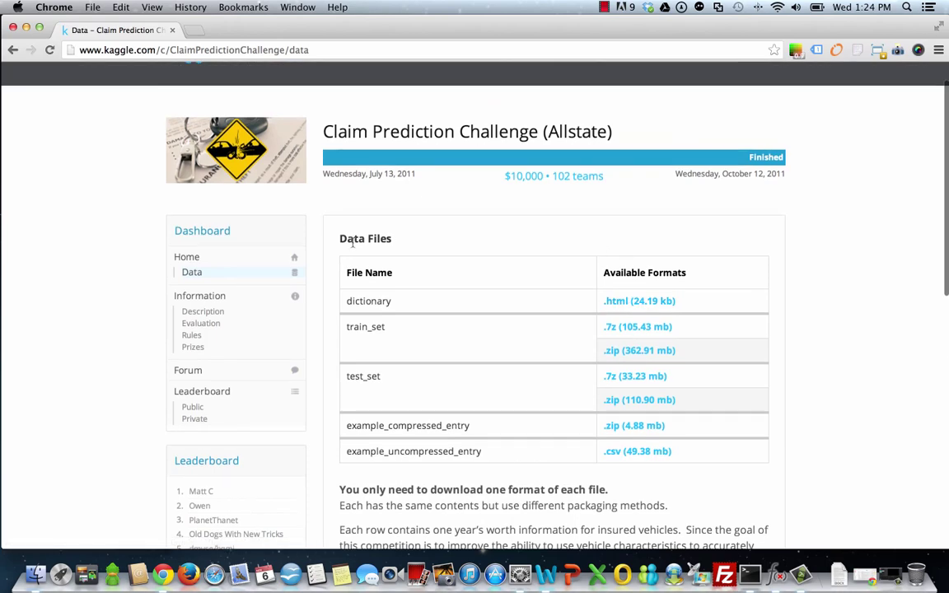
Go back to the challenge Description page on predicting Bodily Injury Liability claim payments
{"action": "left_click", "coordinate": [216, 313]}
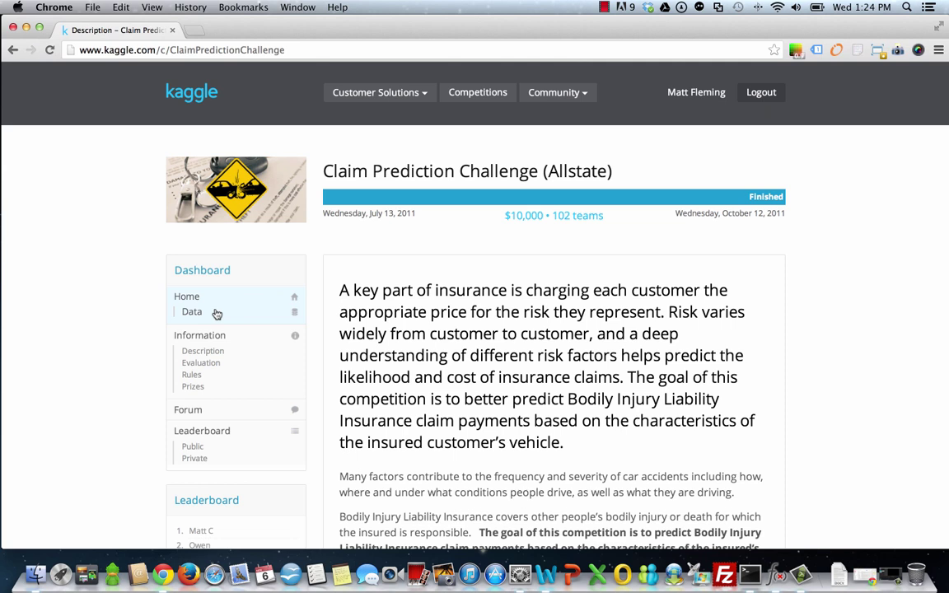
Run head -n 200000 train_set.csv > downsample.csv in Terminal, then list the Data-Project folder with ls
{"action": "left_click", "coordinate": [778, 577]}
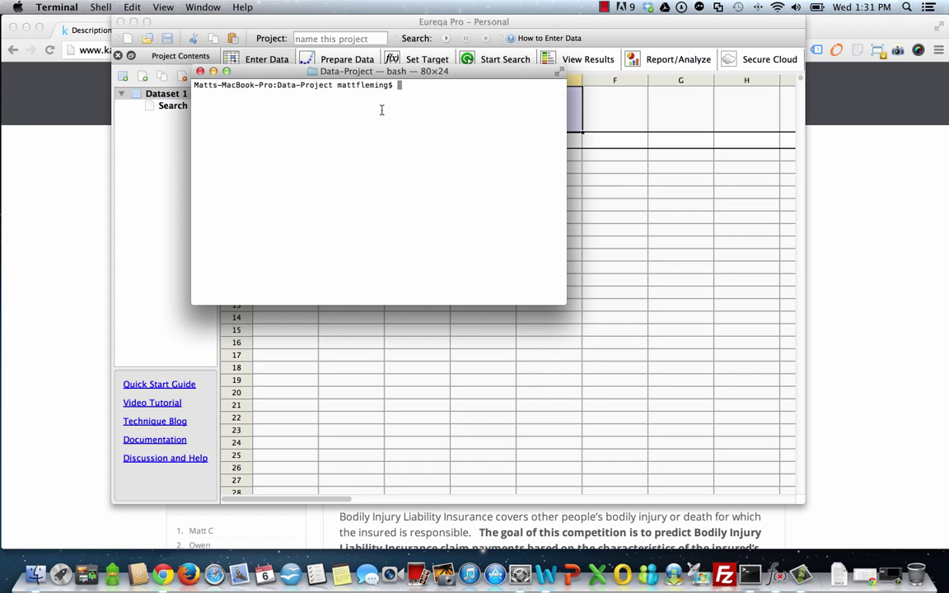
{"action": "type", "text": "clear"}
{"action": "key", "text": "Return"}
{"action": "key", "text": "Up"}
{"action": "key", "text": "Up"}
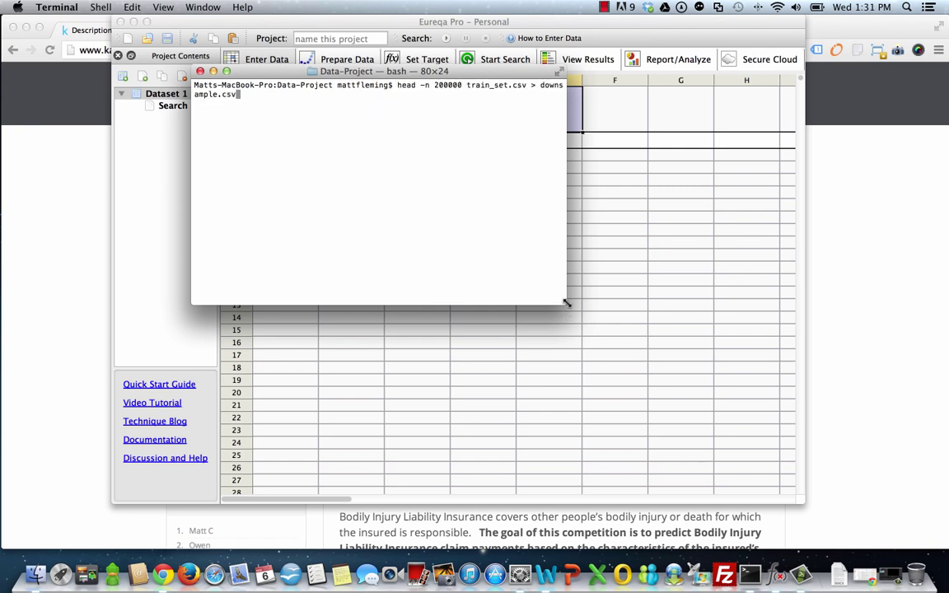
{"action": "left_click_drag", "start_coordinate": [566, 303], "coordinate": [792, 341]}
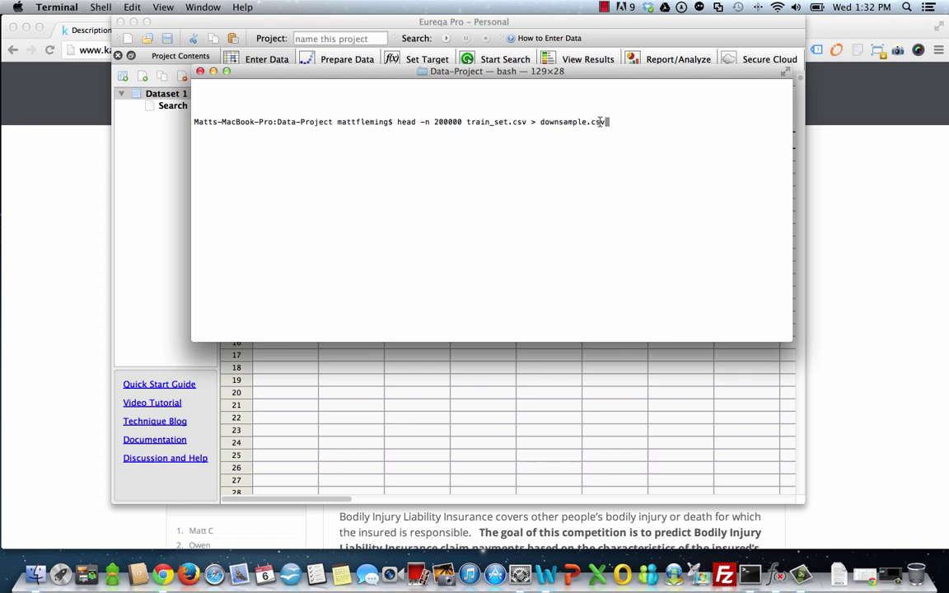
{"action": "key", "text": "Return"}
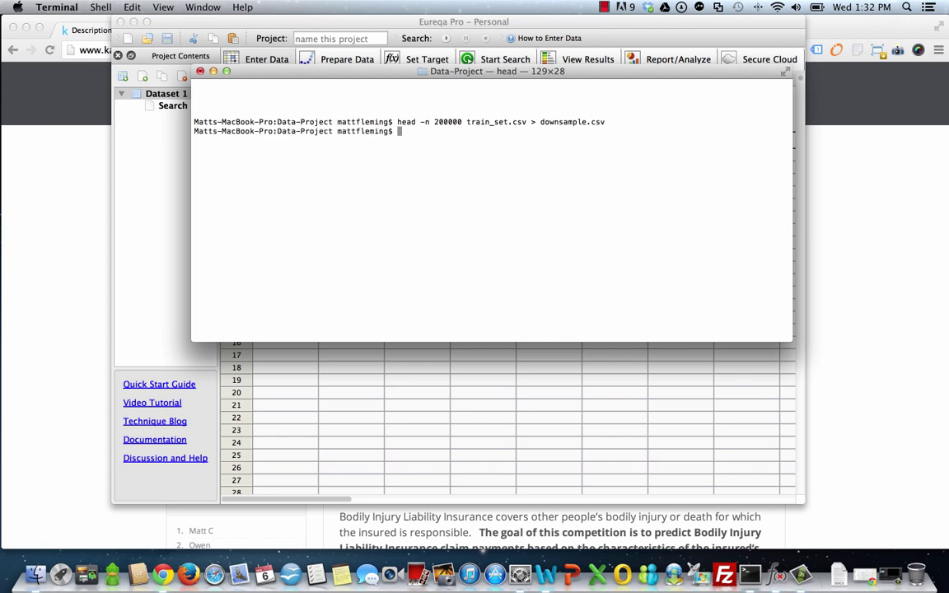
{"action": "type", "text": "ls"}
{"action": "key", "text": "Return"}
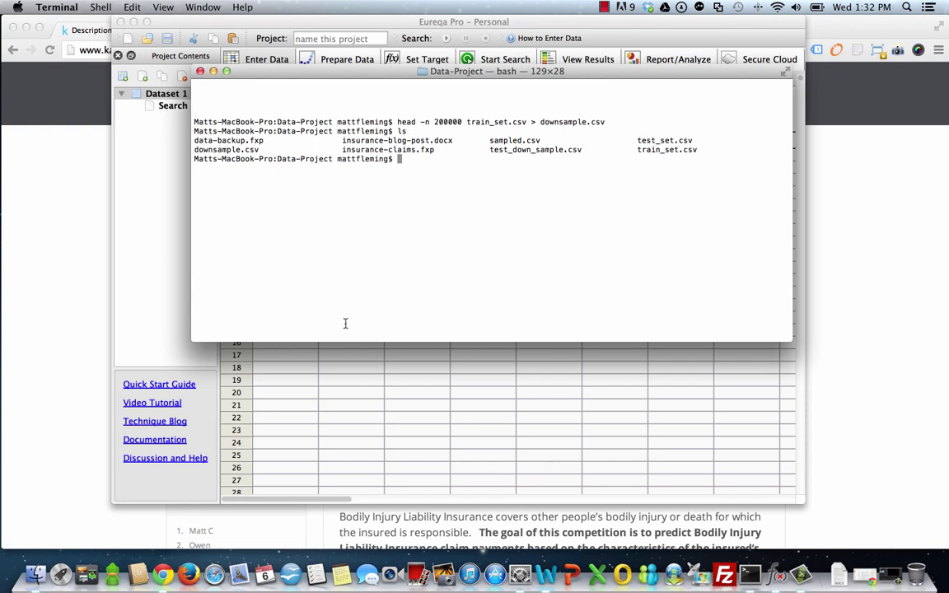
Import downsample.csv into Dataset 1 through File > Import Data
{"action": "left_click", "coordinate": [388, 445]}
{"action": "left_click", "coordinate": [388, 443]}
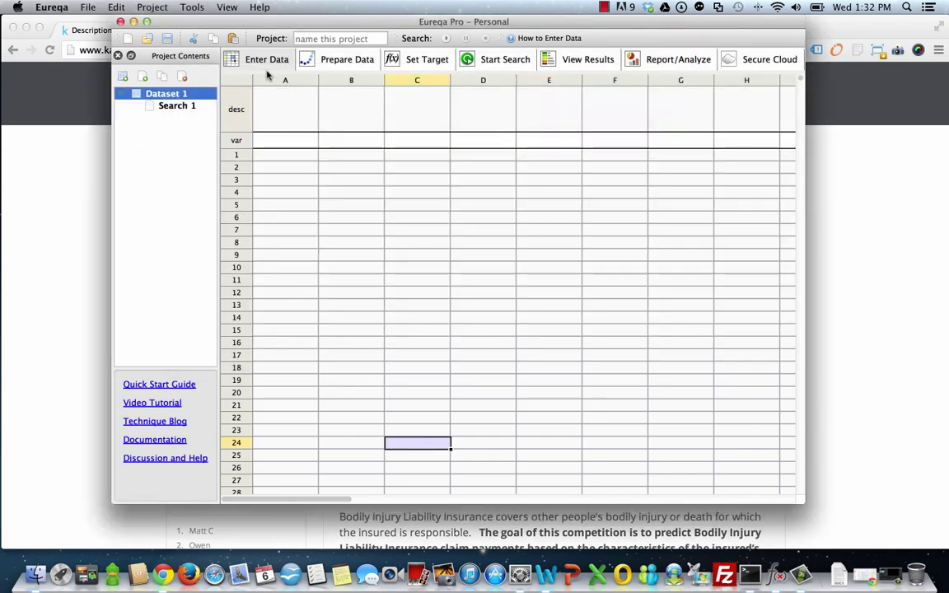
{"action": "left_click", "coordinate": [290, 109]}
{"action": "left_click", "coordinate": [88, 7]}
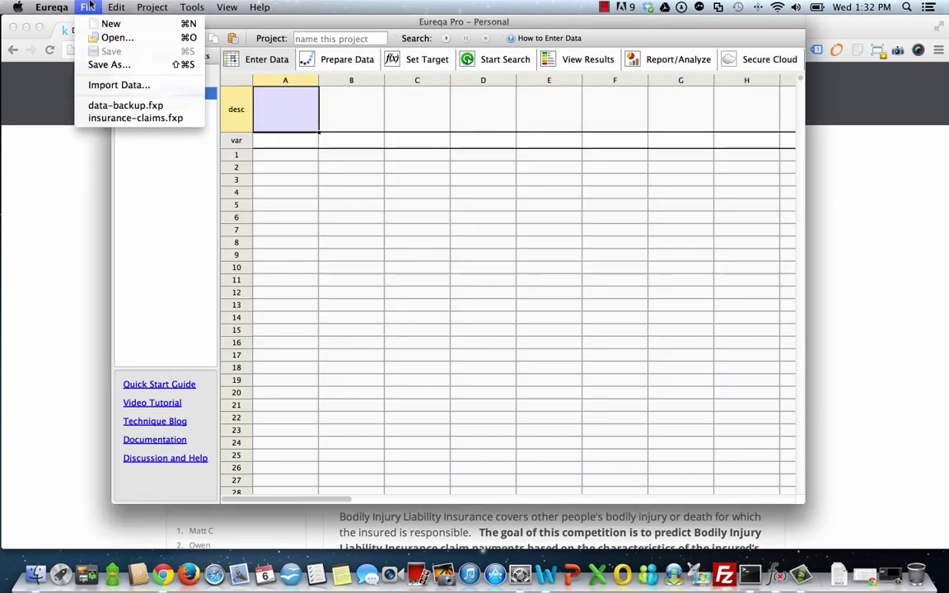
{"action": "left_click", "coordinate": [102, 84]}
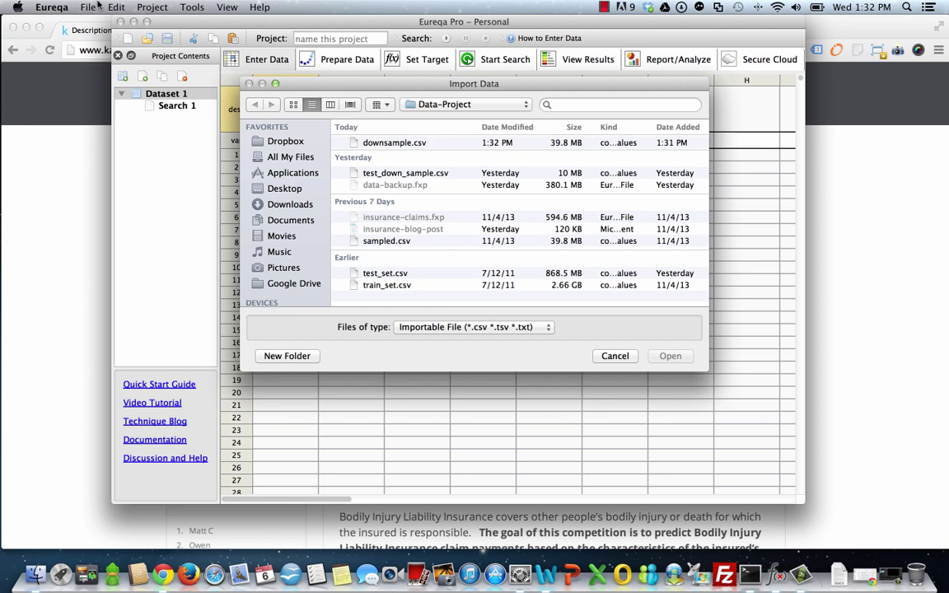
{"action": "left_click", "coordinate": [439, 146]}
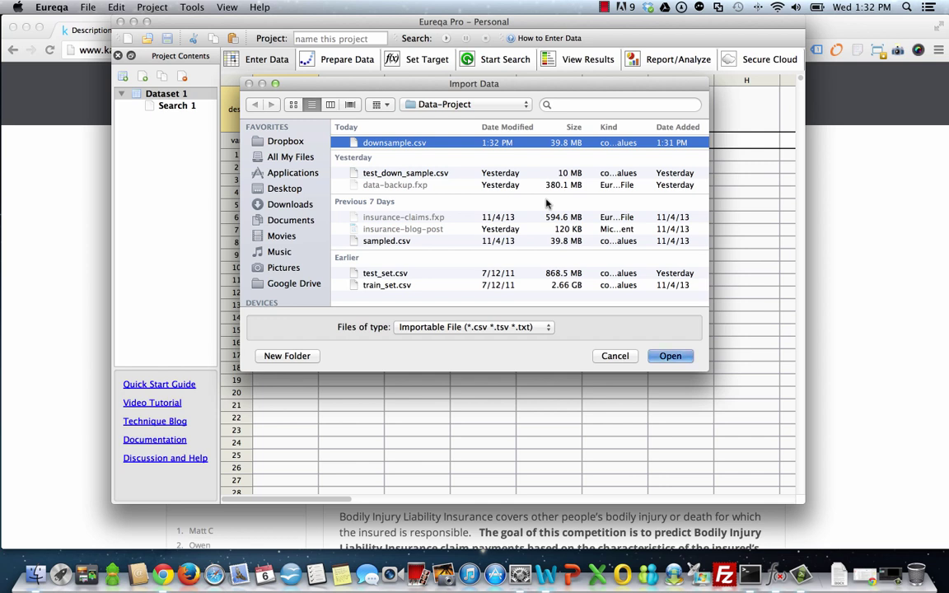
{"action": "key", "text": "Return"}
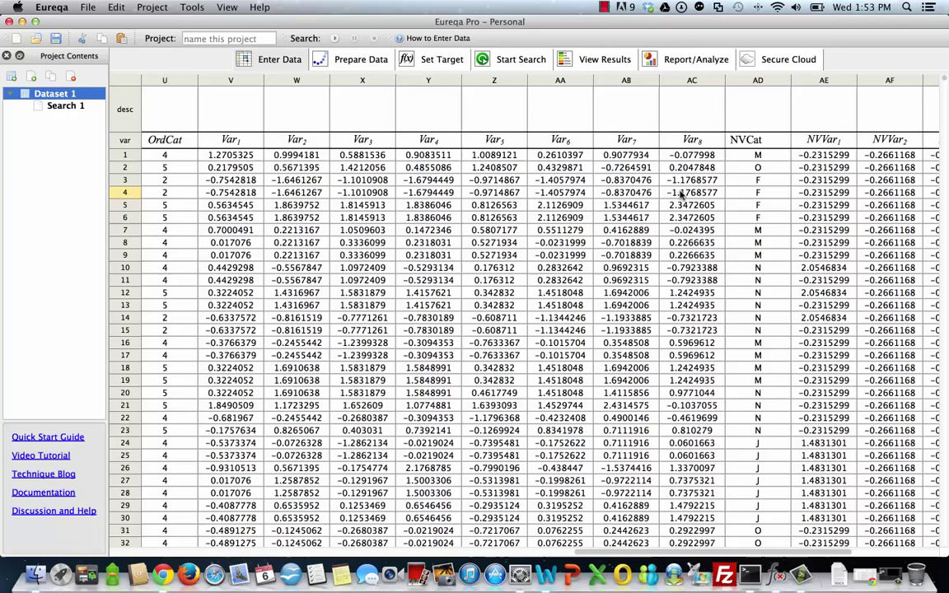
{"action": "scroll", "coordinate": [681, 191], "scroll_direction": "left", "scroll_amount": 15}
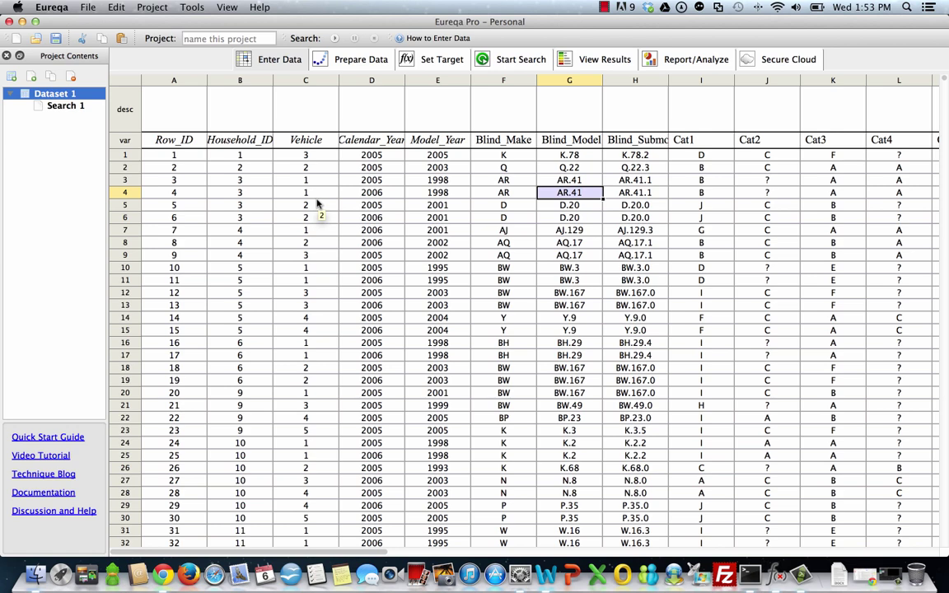
{"action": "scroll", "coordinate": [310, 213], "scroll_direction": "right", "scroll_amount": 2}
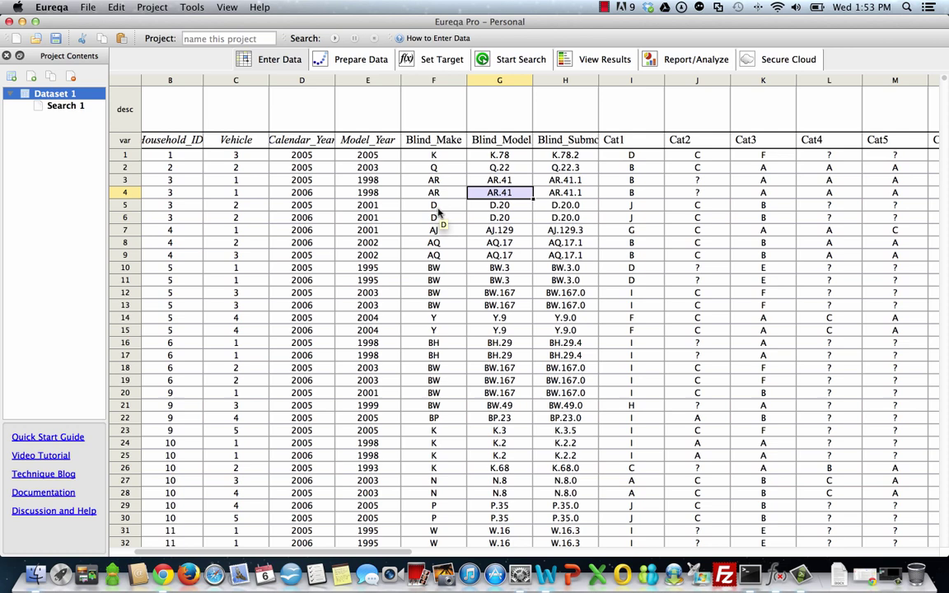
{"action": "scroll", "coordinate": [438, 212], "scroll_direction": "right", "scroll_amount": 5}
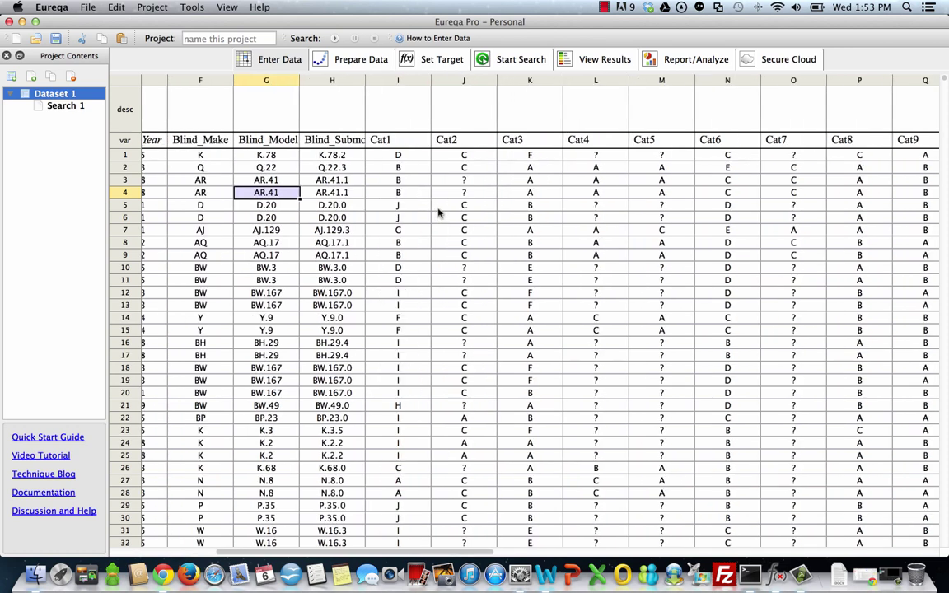
{"action": "scroll", "coordinate": [439, 213], "scroll_direction": "right", "scroll_amount": 3}
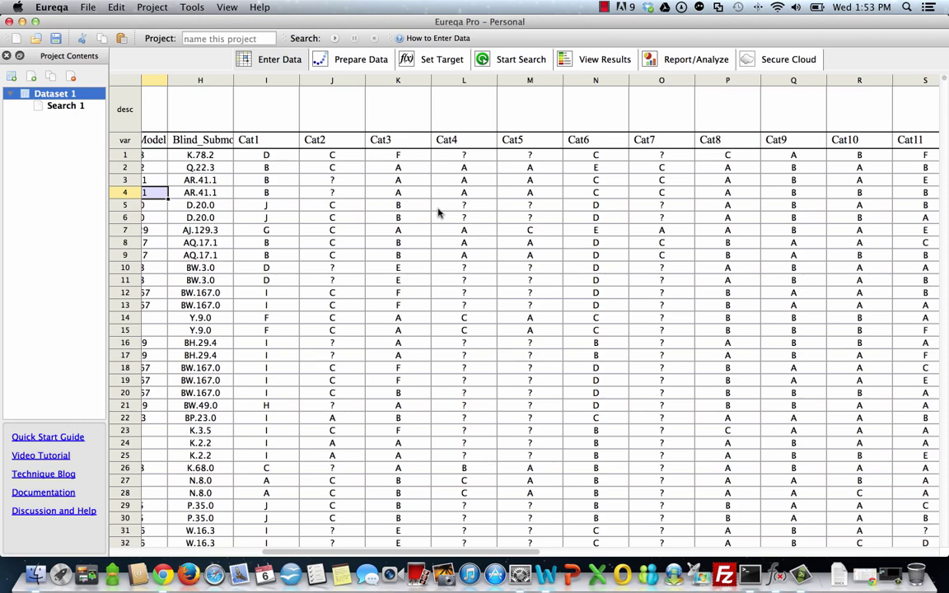
{"action": "scroll", "coordinate": [439, 212], "scroll_direction": "right", "scroll_amount": 8}
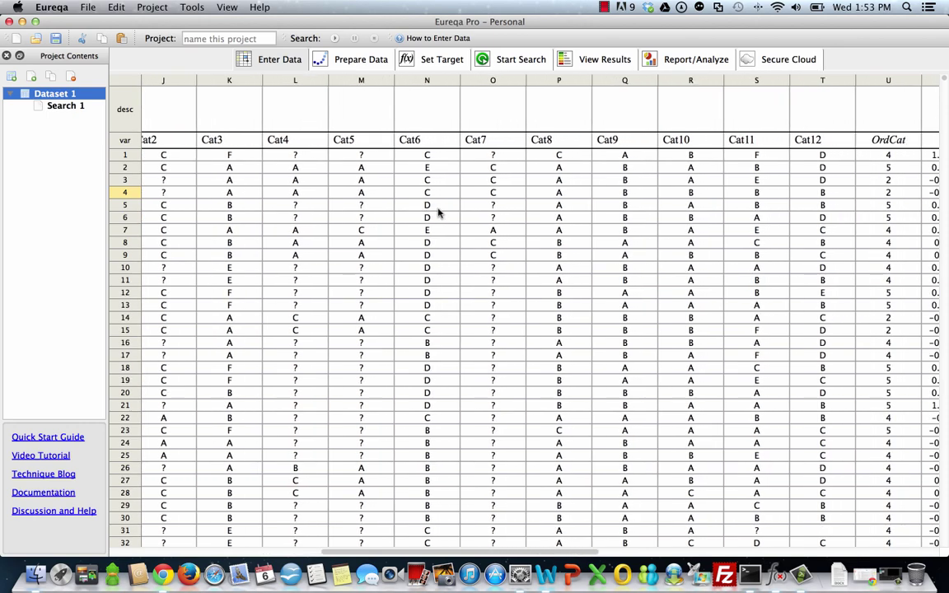
{"action": "scroll", "coordinate": [438, 213], "scroll_direction": "right", "scroll_amount": 5}
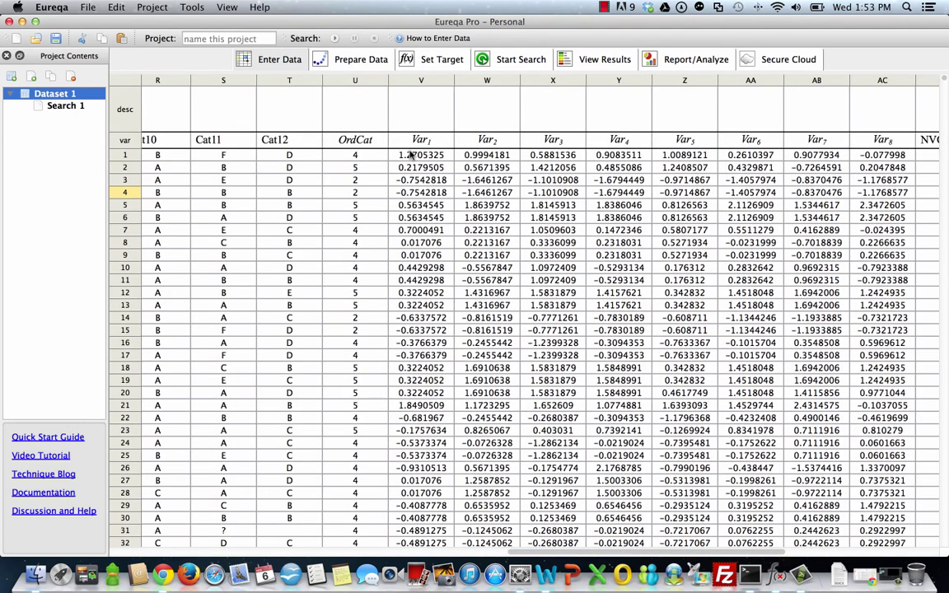
{"action": "scroll", "coordinate": [410, 153], "scroll_direction": "right", "scroll_amount": 2}
{"action": "scroll", "coordinate": [410, 153], "scroll_direction": "right", "scroll_amount": 1}
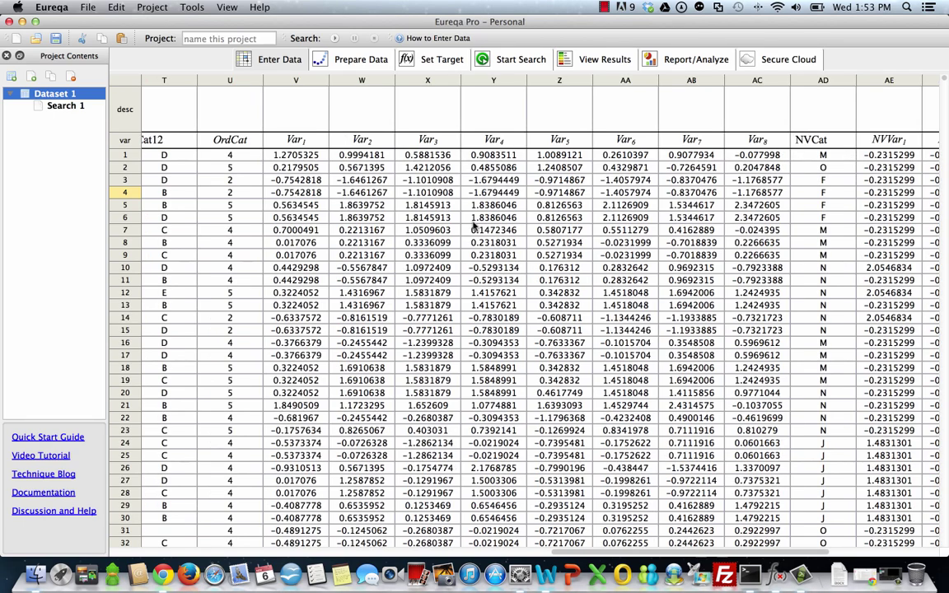
{"action": "scroll", "coordinate": [429, 204], "scroll_direction": "right", "scroll_amount": 10}
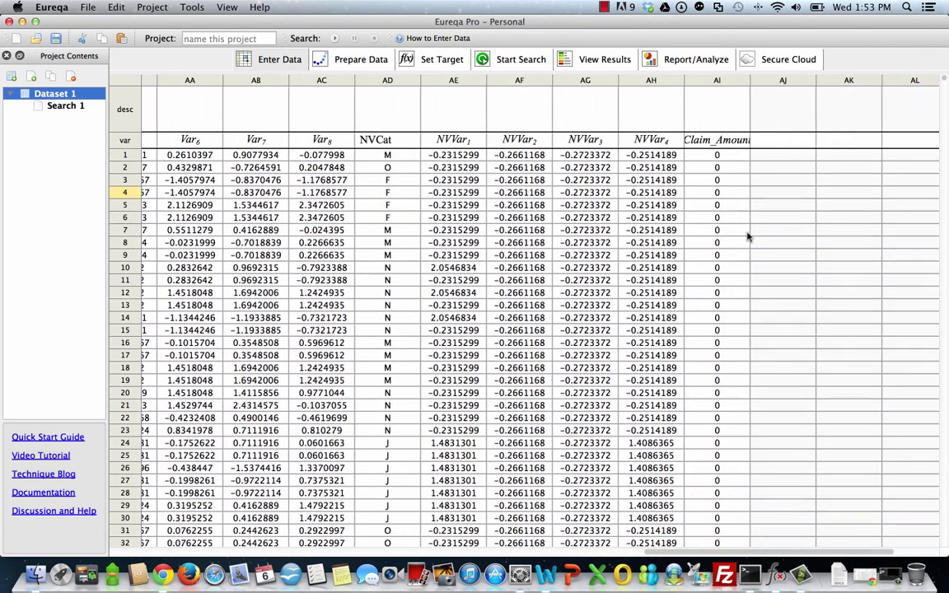
{"action": "scroll", "coordinate": [732, 210], "scroll_direction": "down", "scroll_amount": 8}
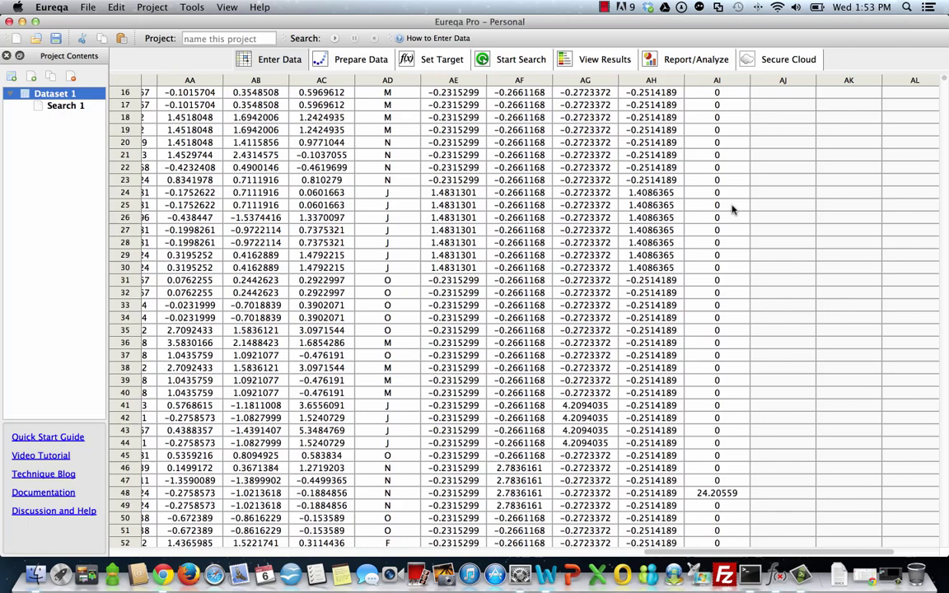
{"action": "scroll", "coordinate": [733, 210], "scroll_direction": "down", "scroll_amount": 6}
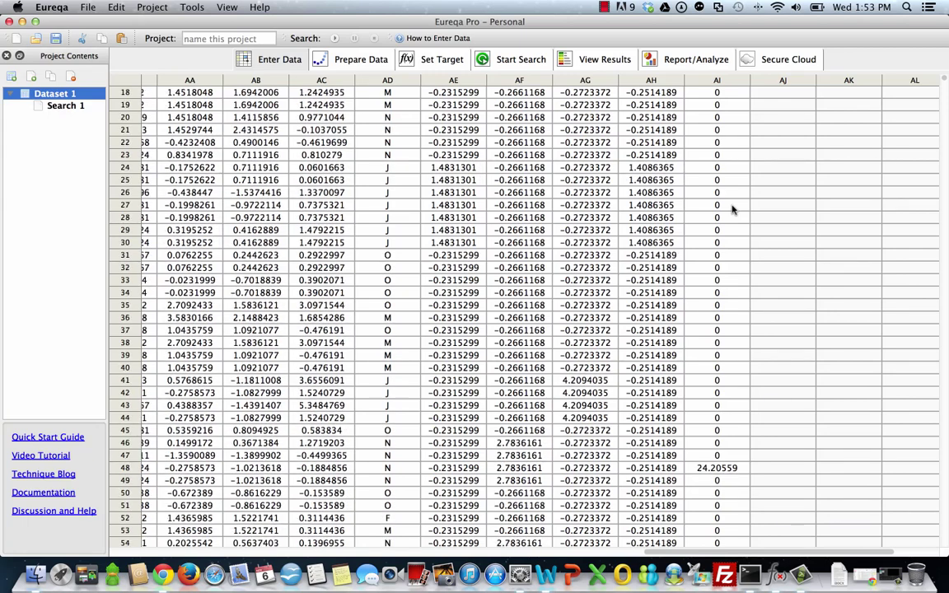
{"action": "scroll", "coordinate": [732, 210], "scroll_direction": "down", "scroll_amount": 1}
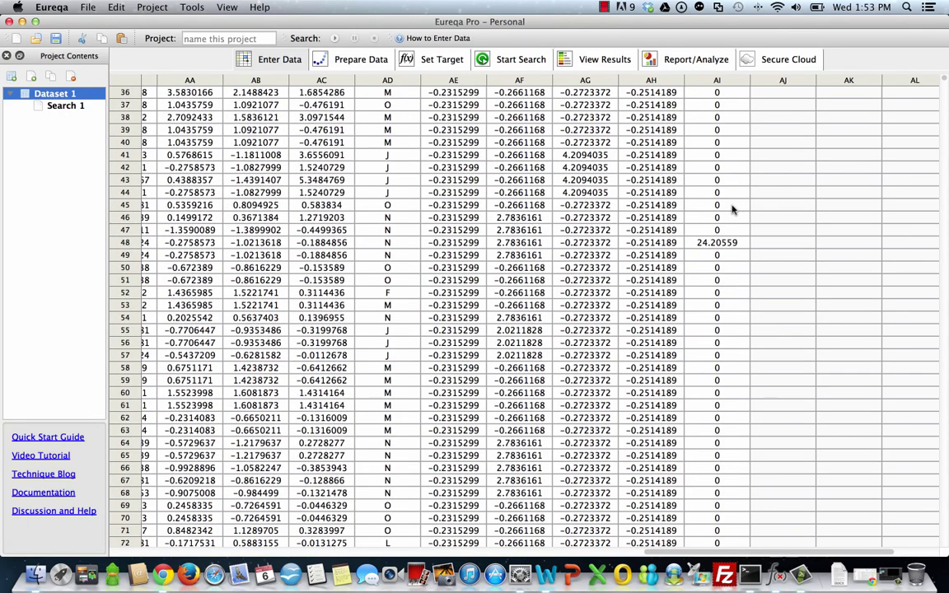
In Prepare Data, try Handle missing values with Ignore entire row for Claim_Amount, then undo it
{"action": "left_click", "coordinate": [357, 62]}
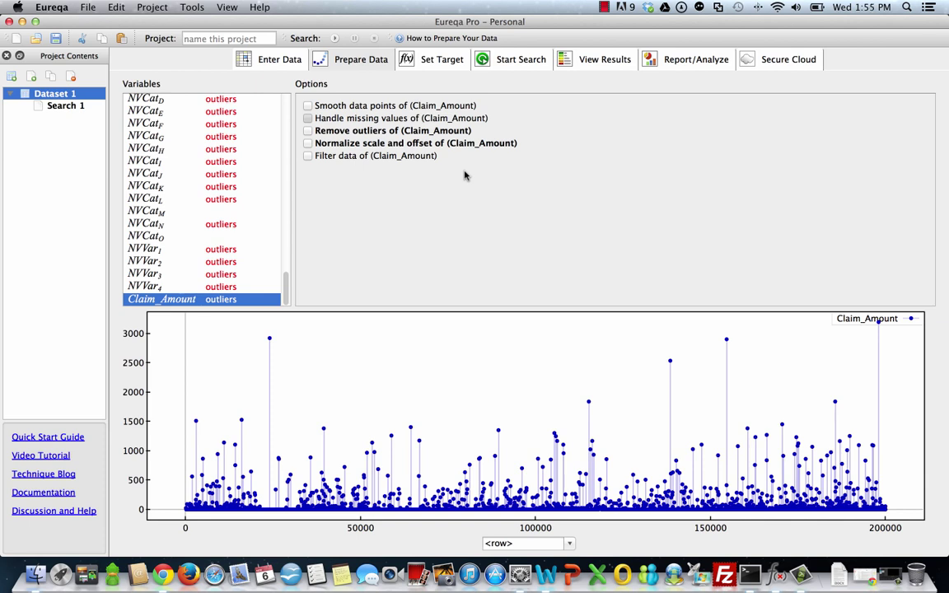
{"action": "left_click", "coordinate": [458, 136]}
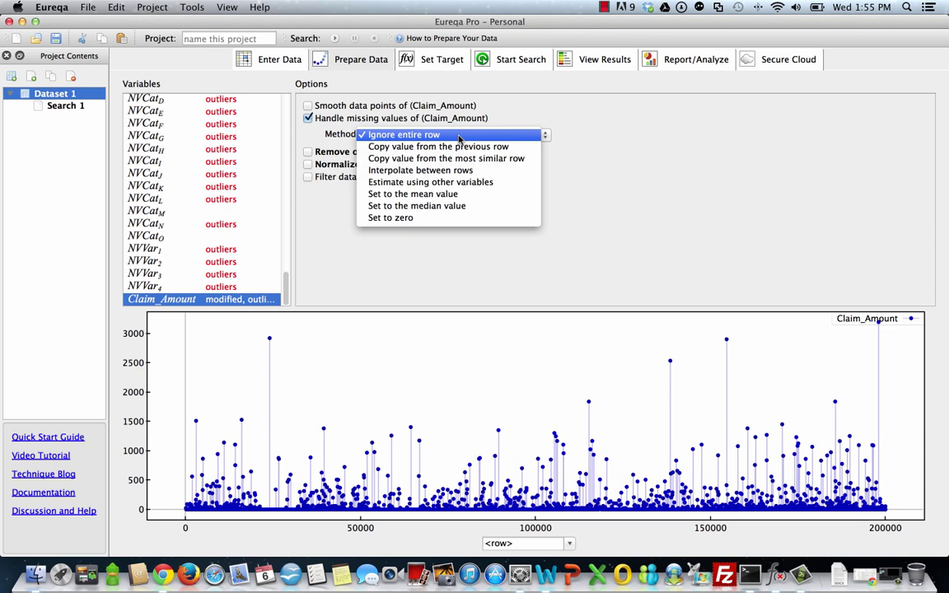
{"action": "left_click", "coordinate": [511, 105]}
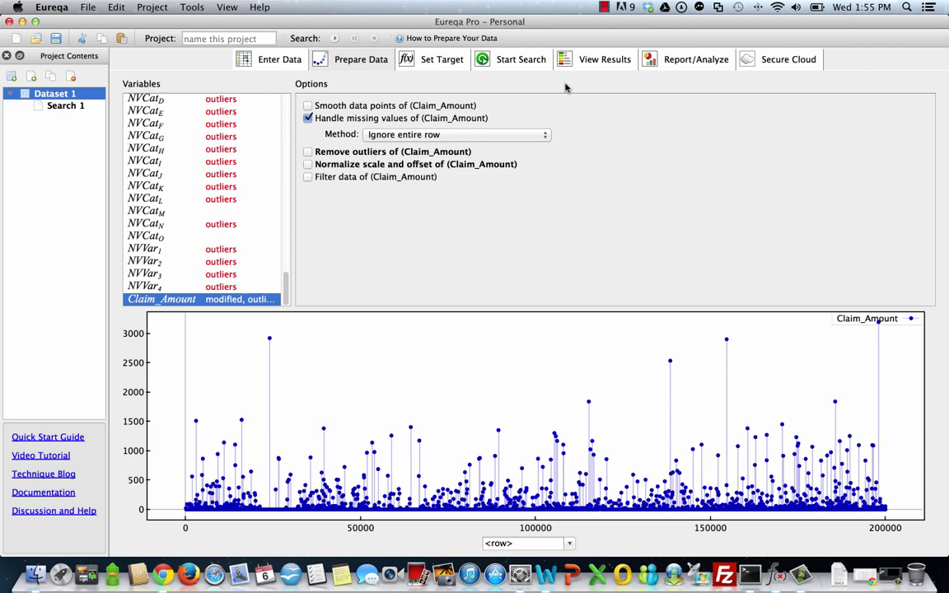
{"action": "key", "text": "super+z"}
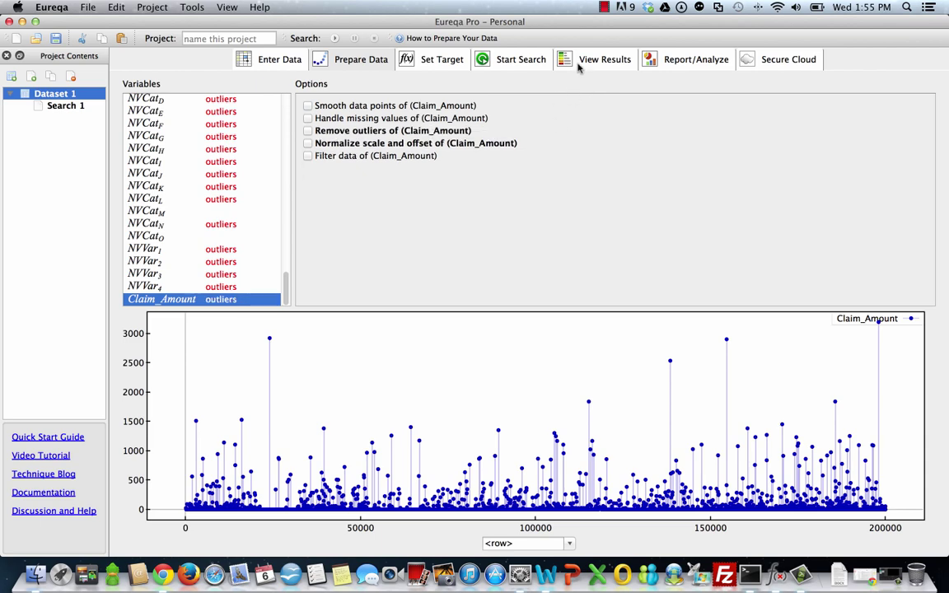
Make the Claim_Amount = f(Row_ID, Household_ID, Vehicle, …) target expression editable and scroll through its variables
{"action": "left_click", "coordinate": [427, 59]}
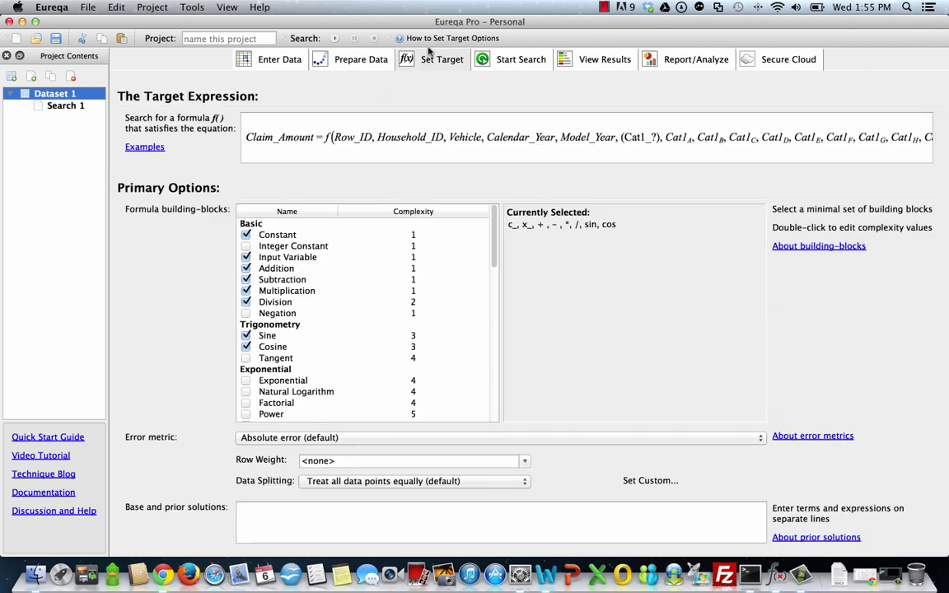
{"action": "left_click", "coordinate": [603, 7]}
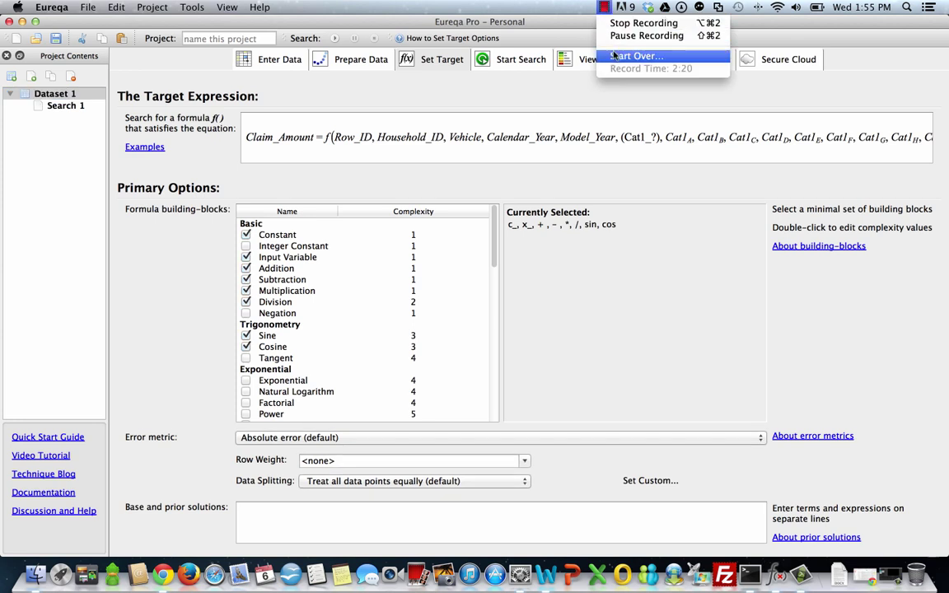
{"action": "left_click", "coordinate": [647, 35]}
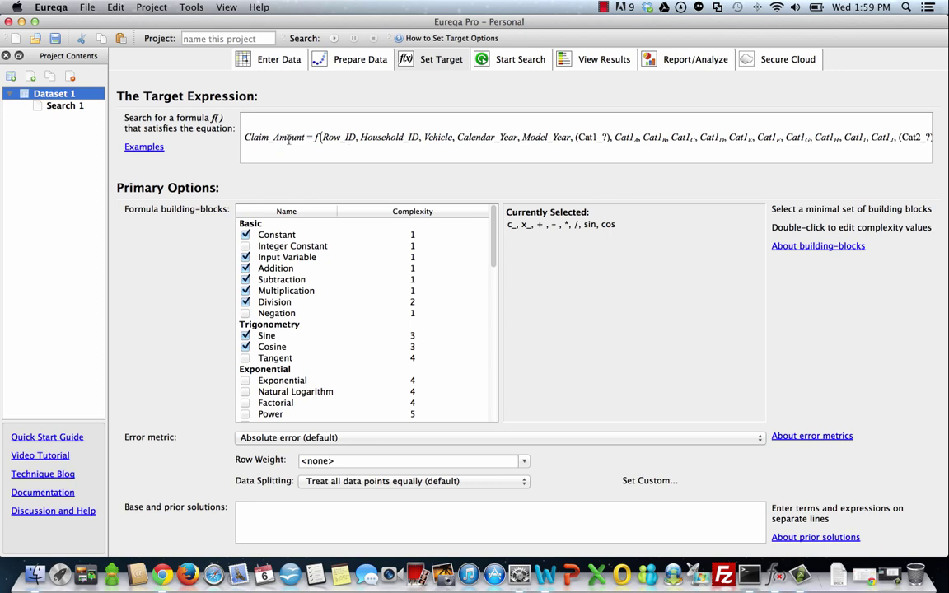
{"action": "left_click", "coordinate": [260, 126]}
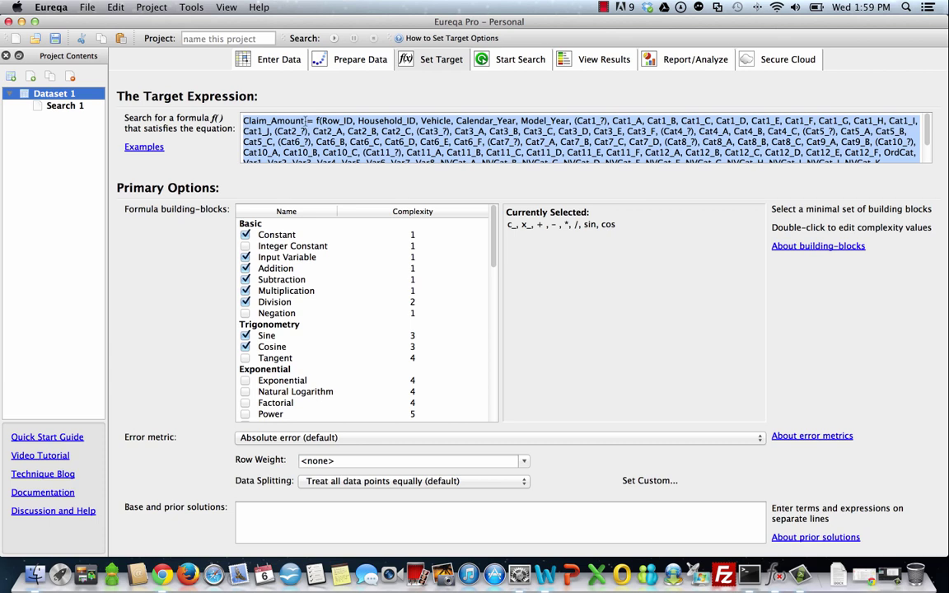
{"action": "scroll", "coordinate": [409, 131], "scroll_direction": "down", "scroll_amount": 2}
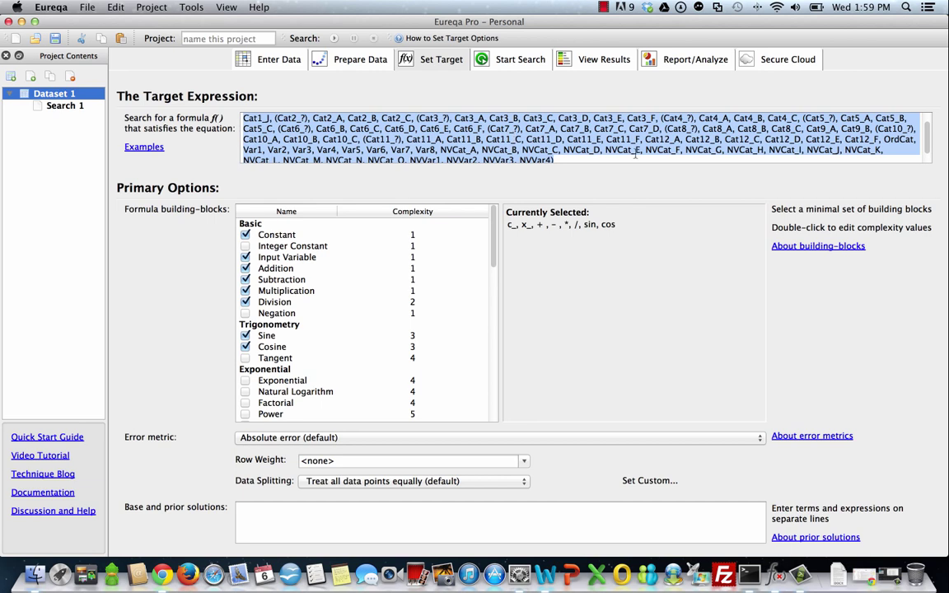
{"action": "scroll", "coordinate": [635, 154], "scroll_direction": "up", "scroll_amount": 2}
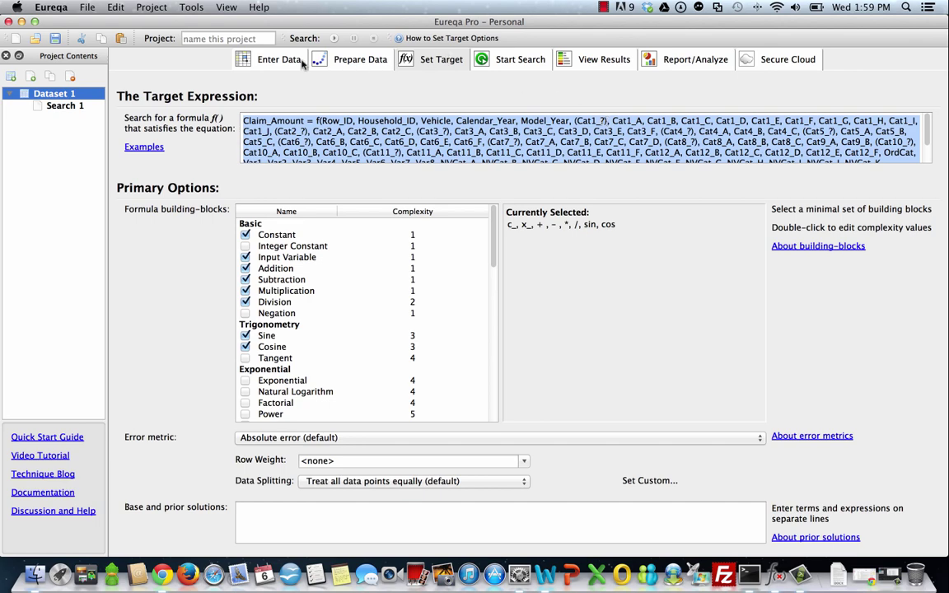
Scroll the Enter Data table of Dataset 1 right to Claim_Amount and down through its rows
{"action": "left_click", "coordinate": [275, 59]}
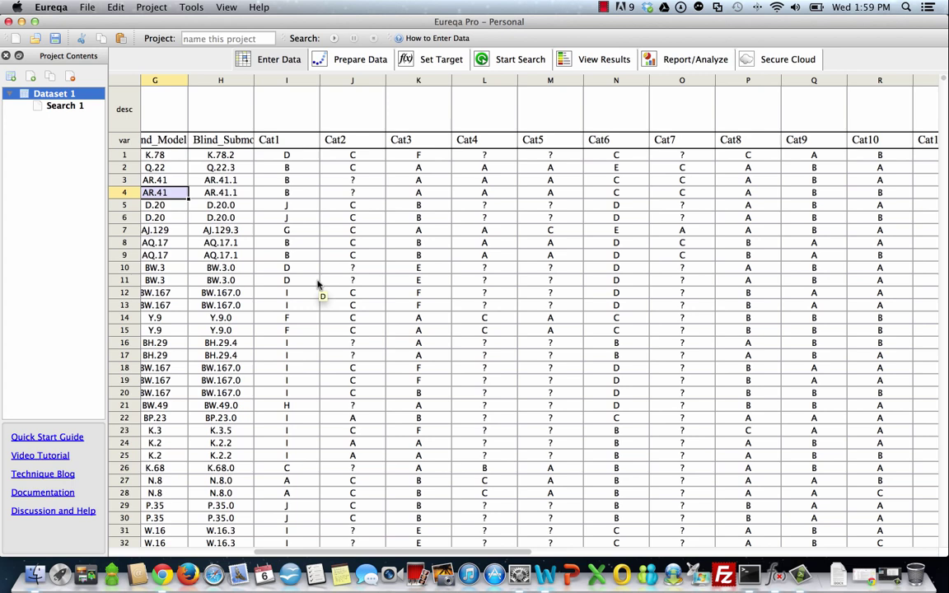
{"action": "left_click", "coordinate": [433, 60]}
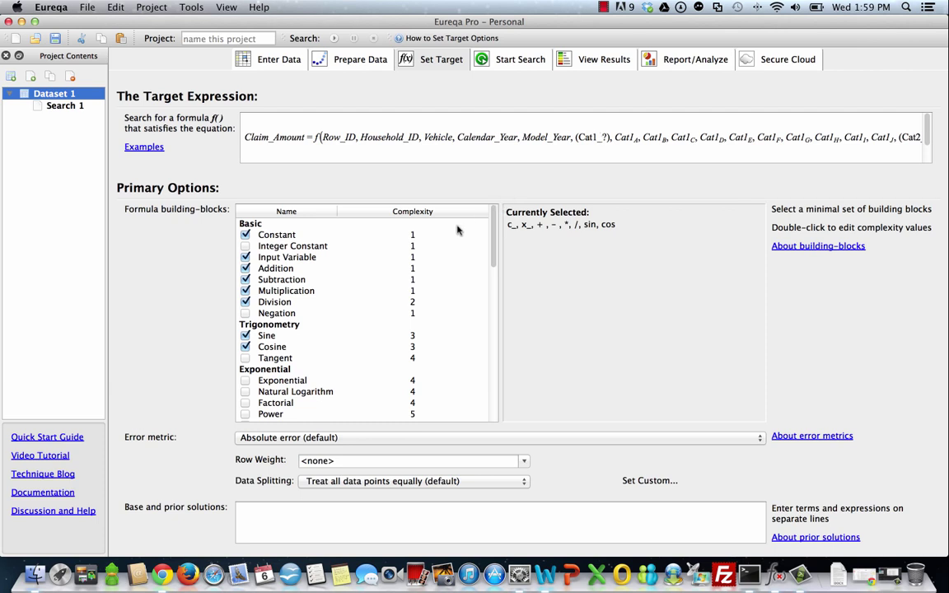
{"action": "left_click", "coordinate": [247, 58]}
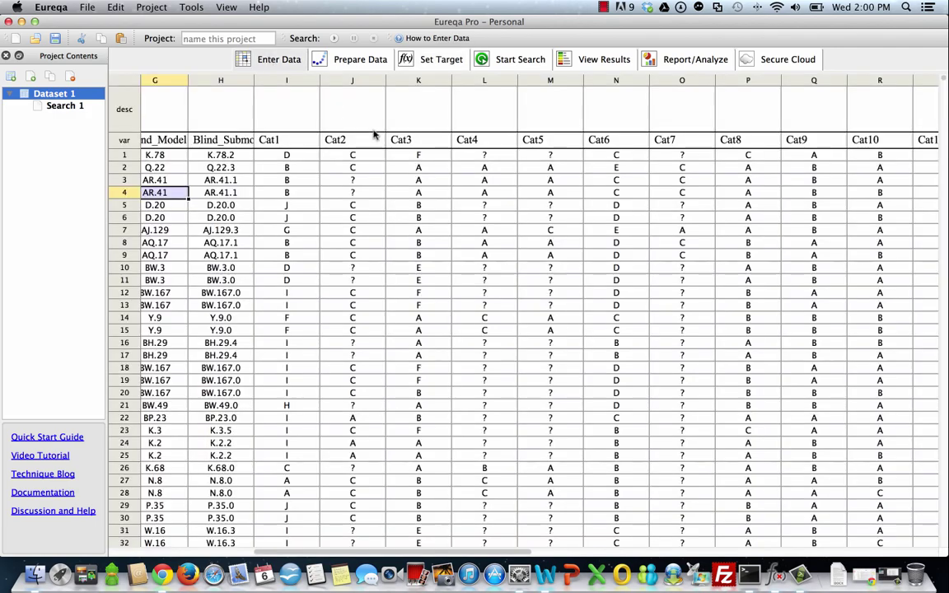
{"action": "scroll", "coordinate": [482, 263], "scroll_direction": "right", "scroll_amount": 15}
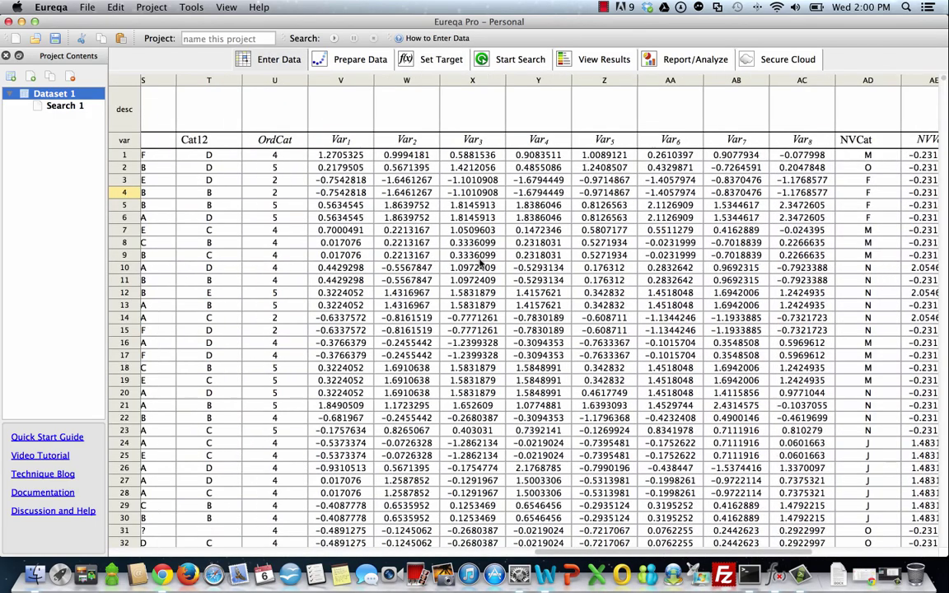
{"action": "scroll", "coordinate": [482, 264], "scroll_direction": "right", "scroll_amount": 8}
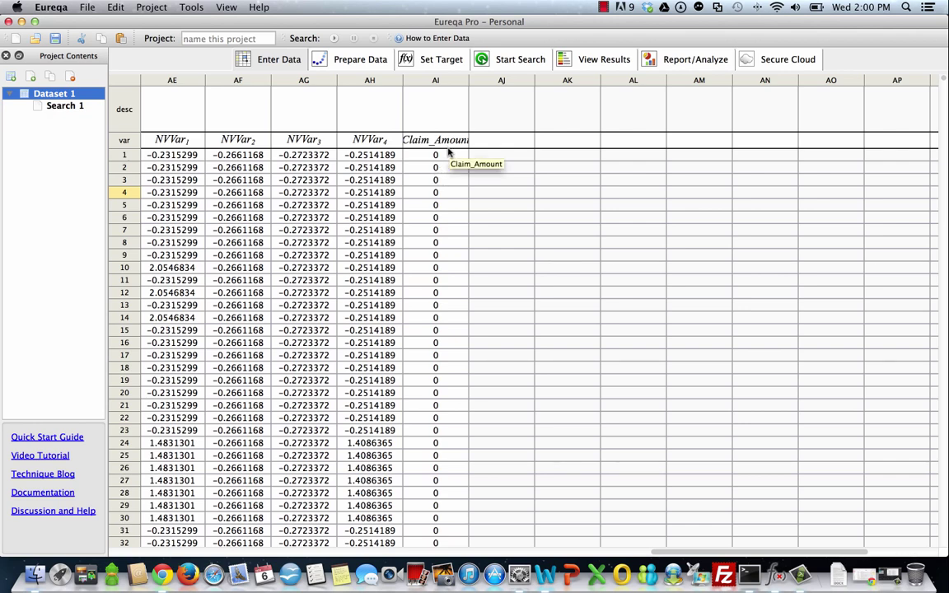
{"action": "scroll", "coordinate": [474, 205], "scroll_direction": "down", "scroll_amount": 10}
{"action": "scroll", "coordinate": [475, 204], "scroll_direction": "left", "scroll_amount": 2}
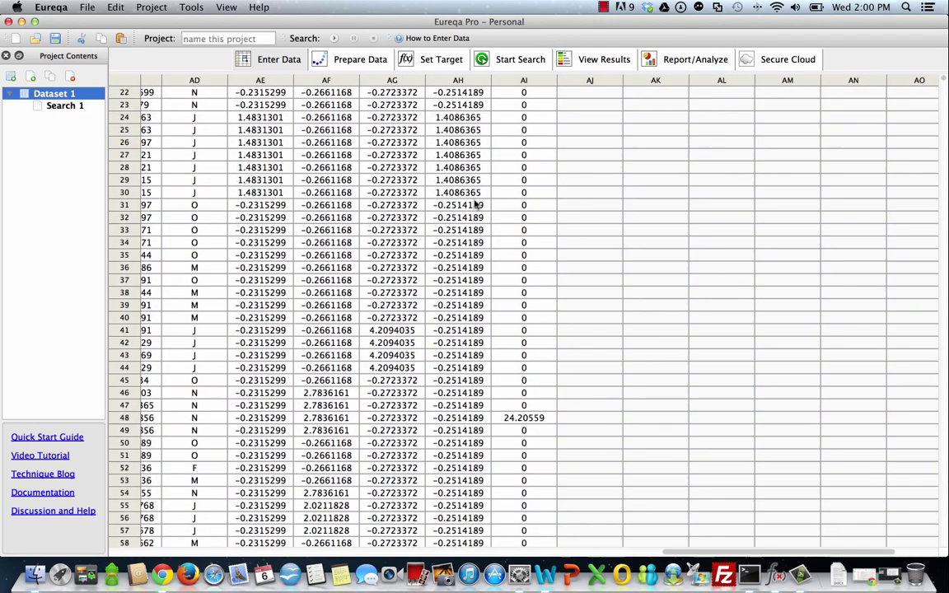
{"action": "scroll", "coordinate": [475, 204], "scroll_direction": "down", "scroll_amount": 20}
{"action": "scroll", "coordinate": [475, 204], "scroll_direction": "right", "scroll_amount": 2}
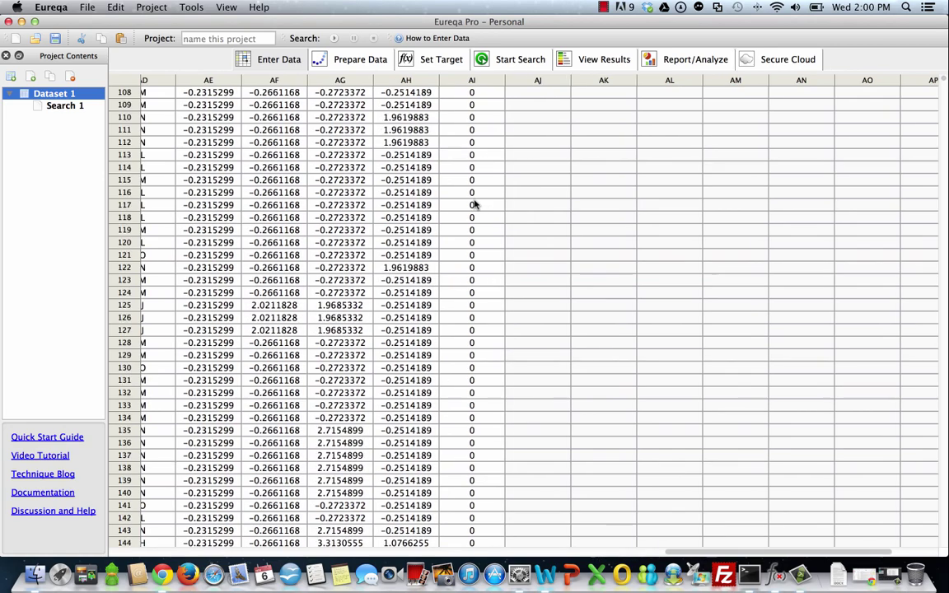
{"action": "scroll", "coordinate": [475, 204], "scroll_direction": "up", "scroll_amount": 20}
{"action": "scroll", "coordinate": [475, 204], "scroll_direction": "left", "scroll_amount": 15}
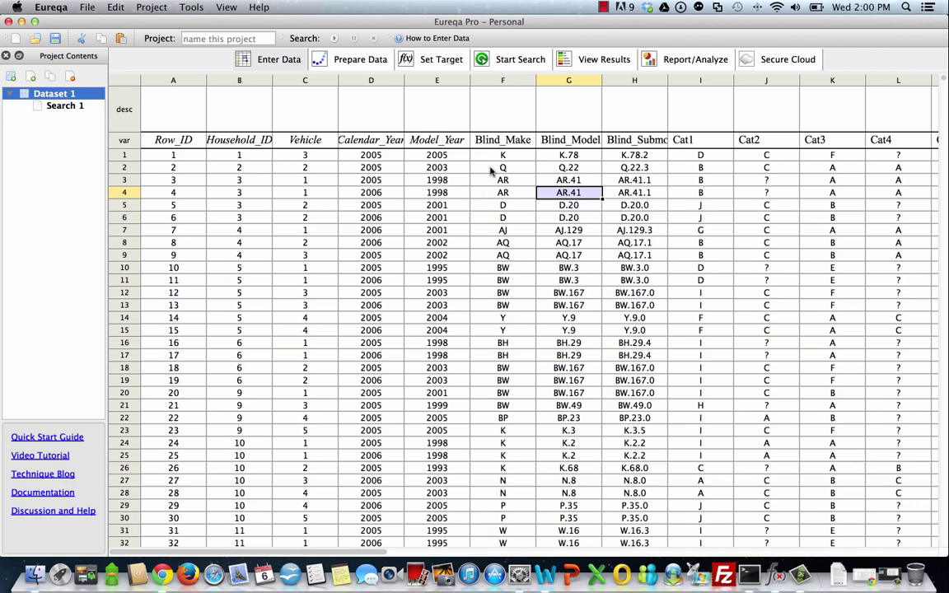
Untick Sine and Cosine and tick Logistic Function in the formula building blocks
{"action": "left_click", "coordinate": [445, 60]}
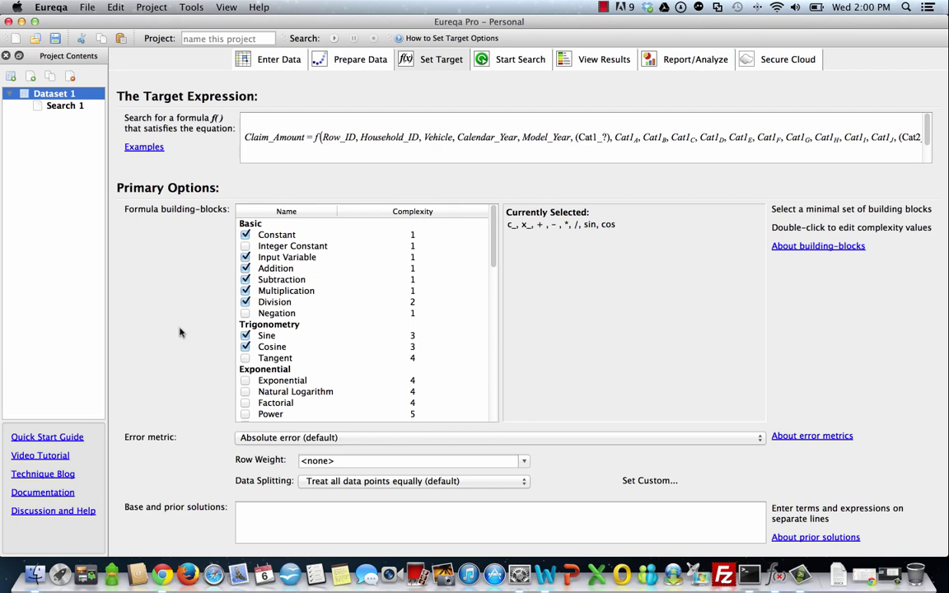
{"action": "key", "text": "space"}
{"action": "key", "text": "space"}
{"action": "scroll", "coordinate": [345, 259], "scroll_direction": "down", "scroll_amount": 3}
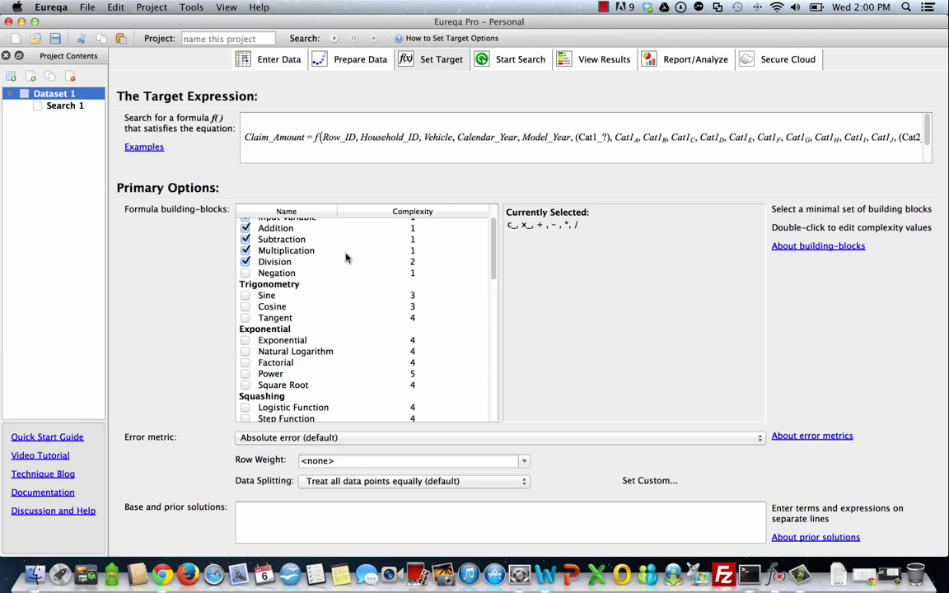
{"action": "scroll", "coordinate": [345, 258], "scroll_direction": "down", "scroll_amount": 3}
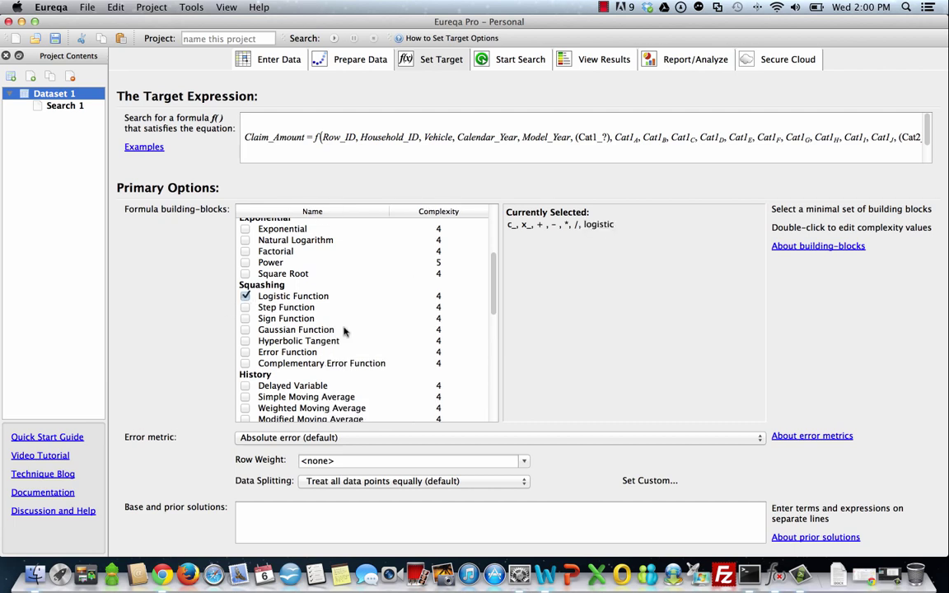
{"action": "scroll", "coordinate": [345, 333], "scroll_direction": "down", "scroll_amount": 1}
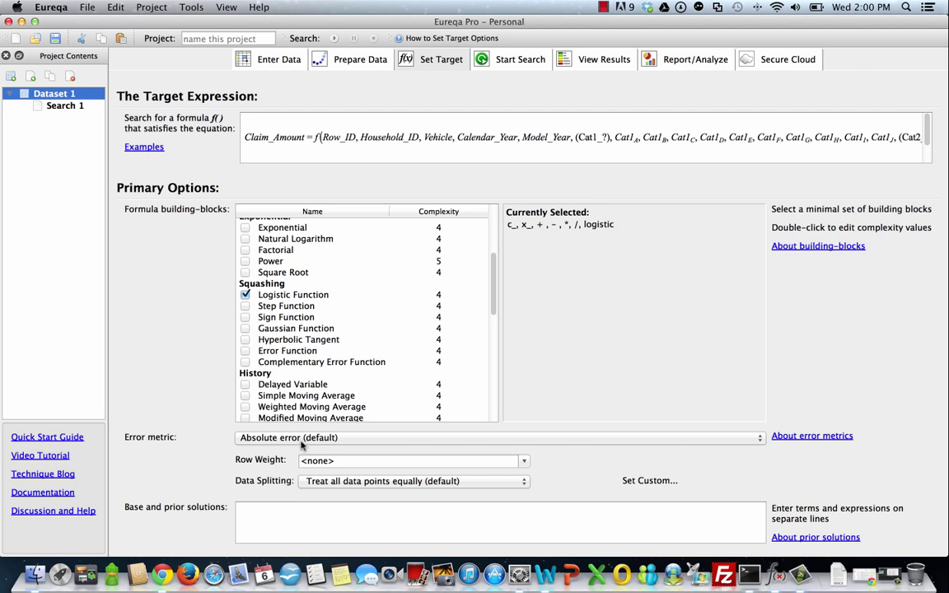
{"action": "left_click", "coordinate": [302, 443]}
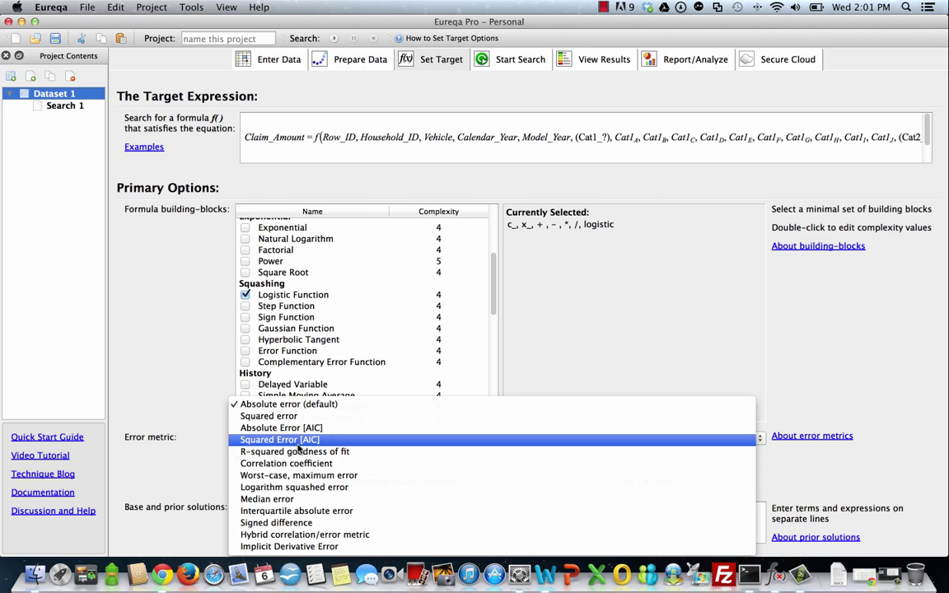
{"action": "left_click", "coordinate": [303, 404]}
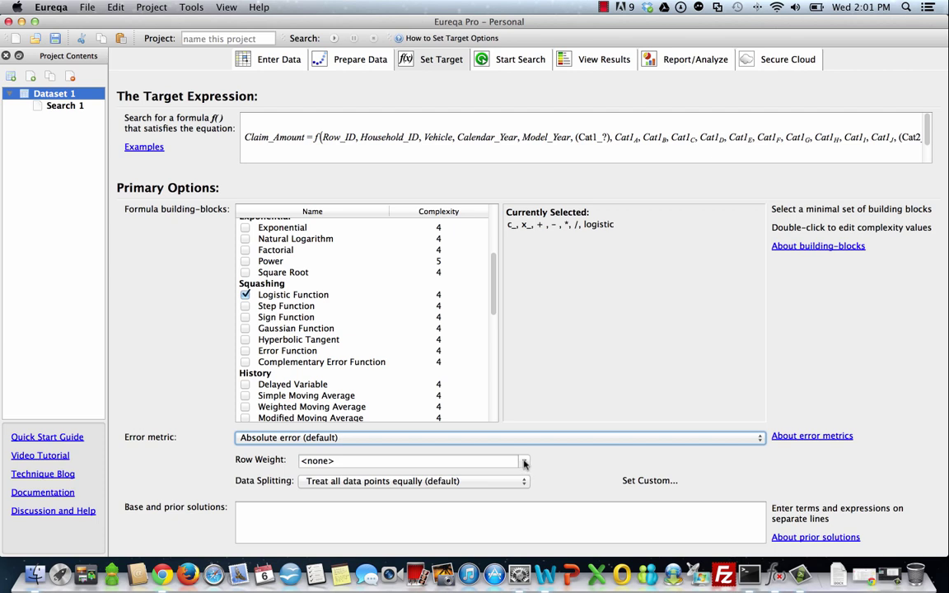
Set Row Weight to 1/occurrences(Claim_Amount), chosen from the end of the dropdown list
{"action": "left_click", "coordinate": [524, 464]}
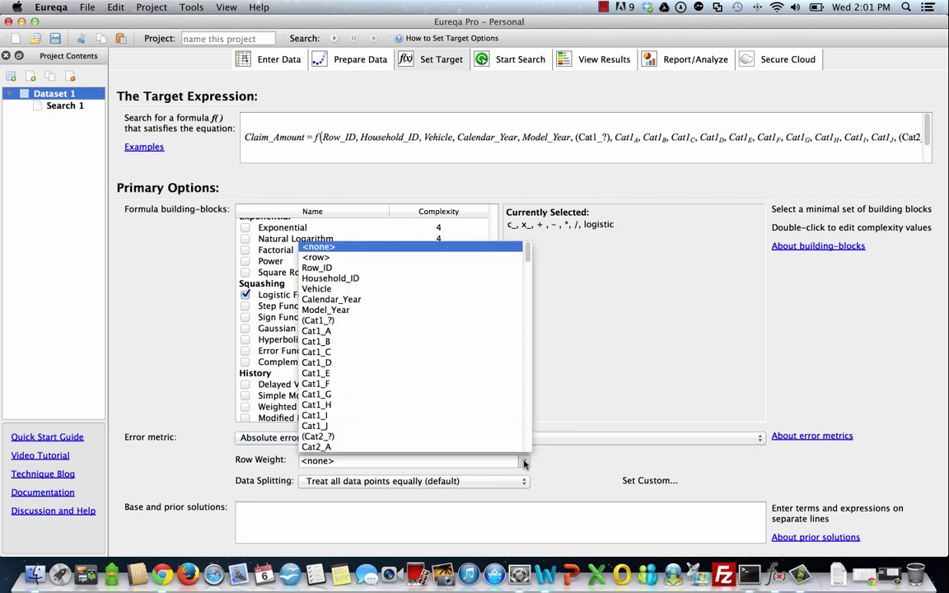
{"action": "scroll", "coordinate": [478, 322], "scroll_direction": "down", "scroll_amount": 3}
{"action": "scroll", "coordinate": [476, 324], "scroll_direction": "down", "scroll_amount": 20}
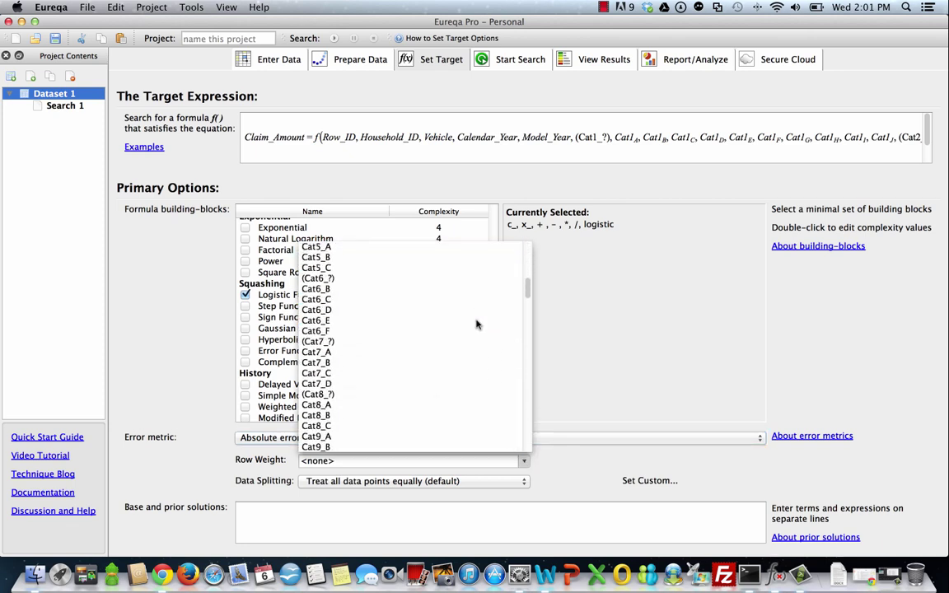
{"action": "scroll", "coordinate": [476, 324], "scroll_direction": "down", "scroll_amount": 15}
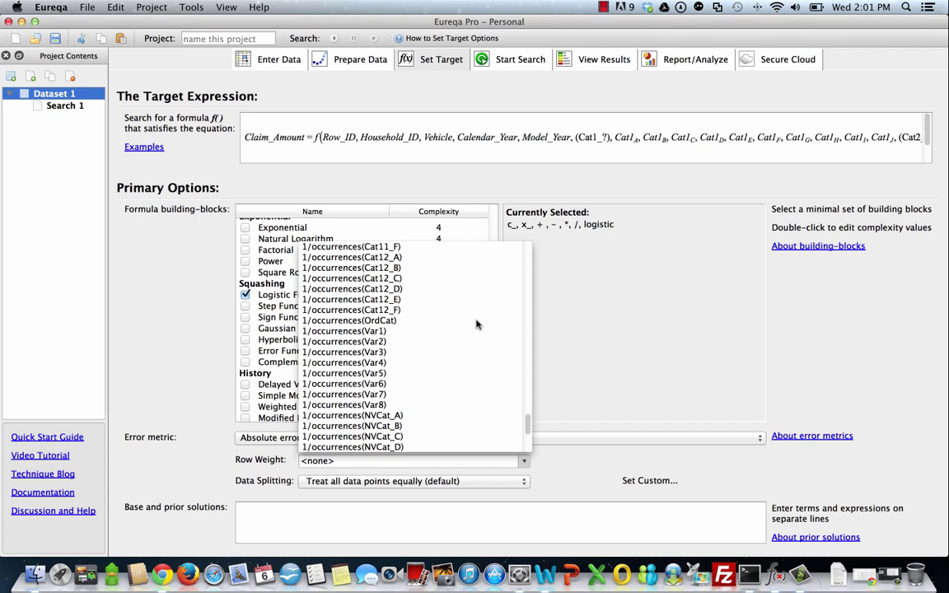
{"action": "scroll", "coordinate": [476, 323], "scroll_direction": "down", "scroll_amount": 2}
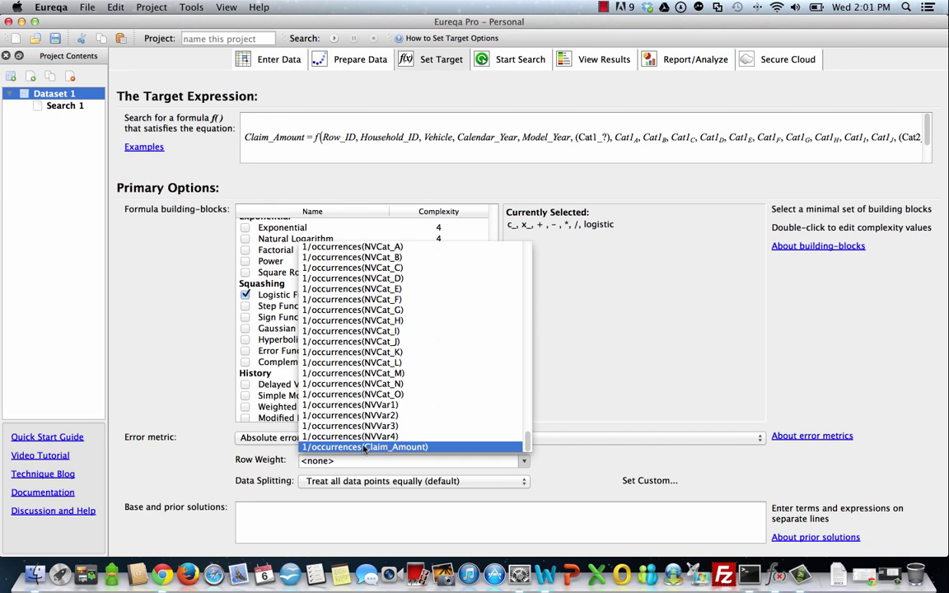
{"action": "key", "text": "Return"}
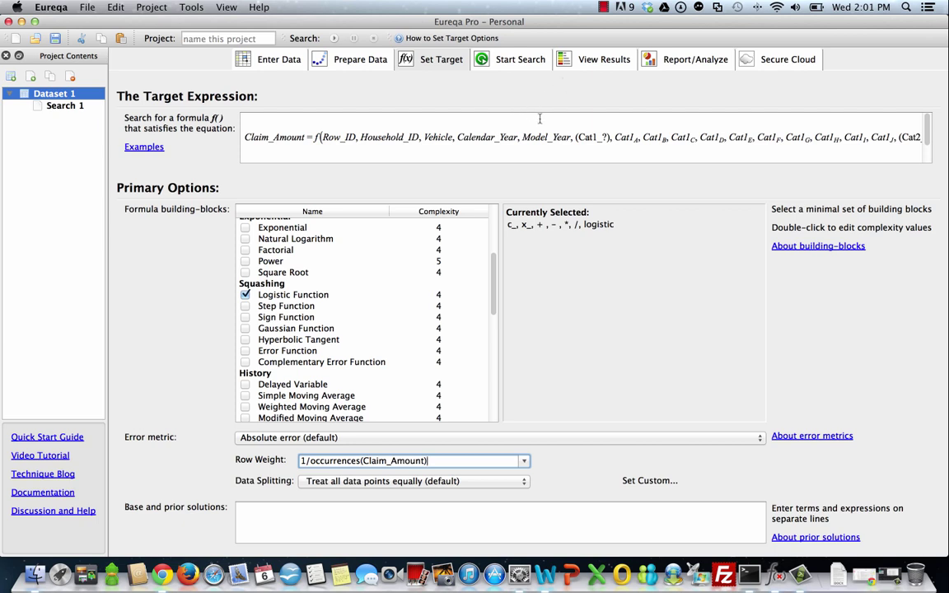
{"action": "key", "text": "Tab"}
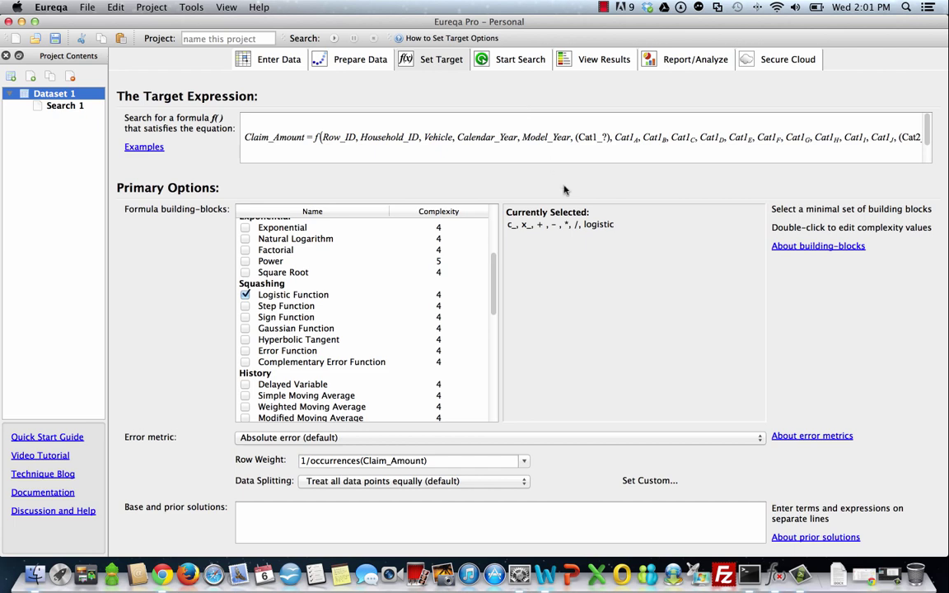
Review the Secure Cloud options, then show the Start Search page with its empty Mean Absolute Error chart
{"action": "left_click", "coordinate": [789, 61]}
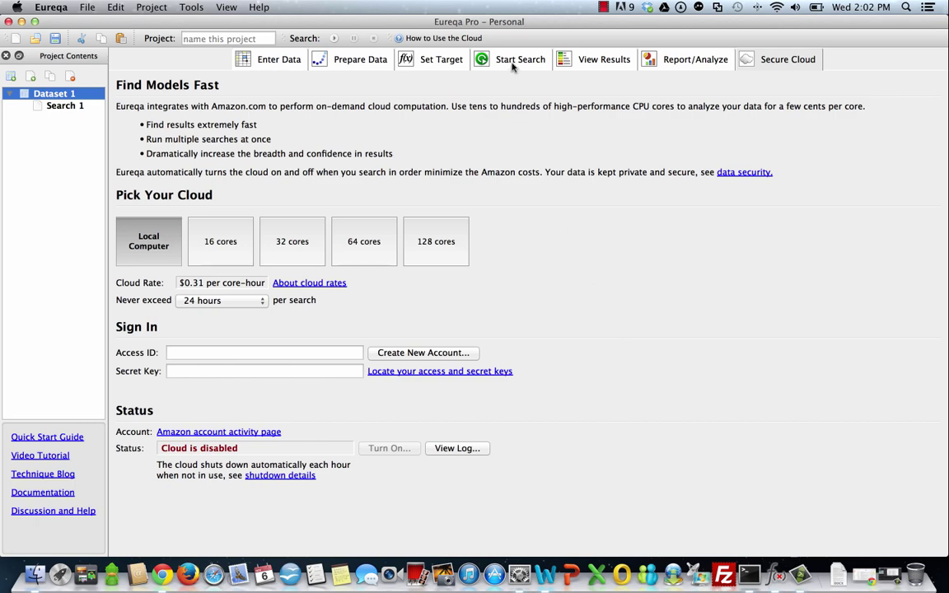
{"action": "left_click", "coordinate": [445, 60]}
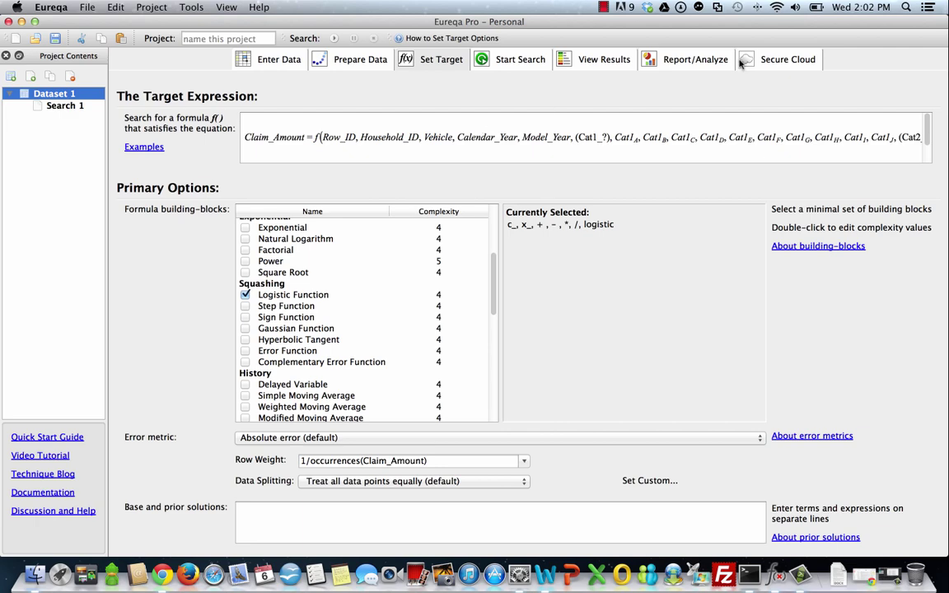
{"action": "left_click", "coordinate": [778, 59]}
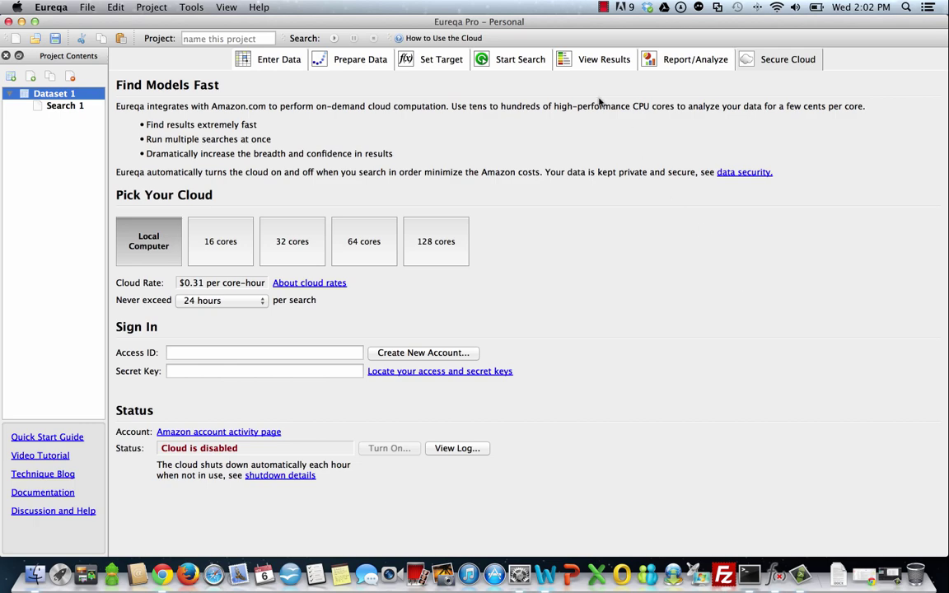
{"action": "left_click", "coordinate": [525, 73]}
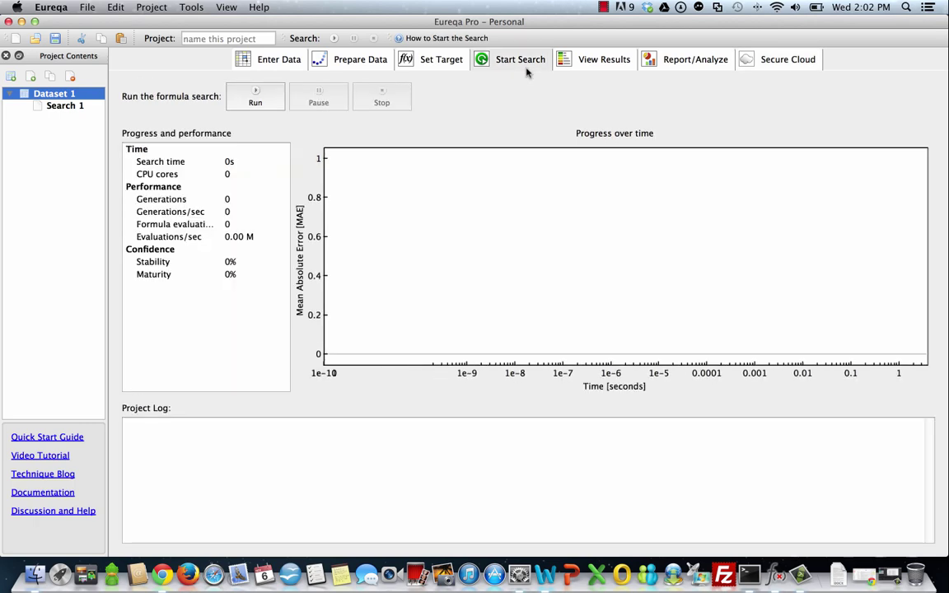
Go back to the Set Target page to check the target and search options
{"action": "left_click", "coordinate": [446, 69]}
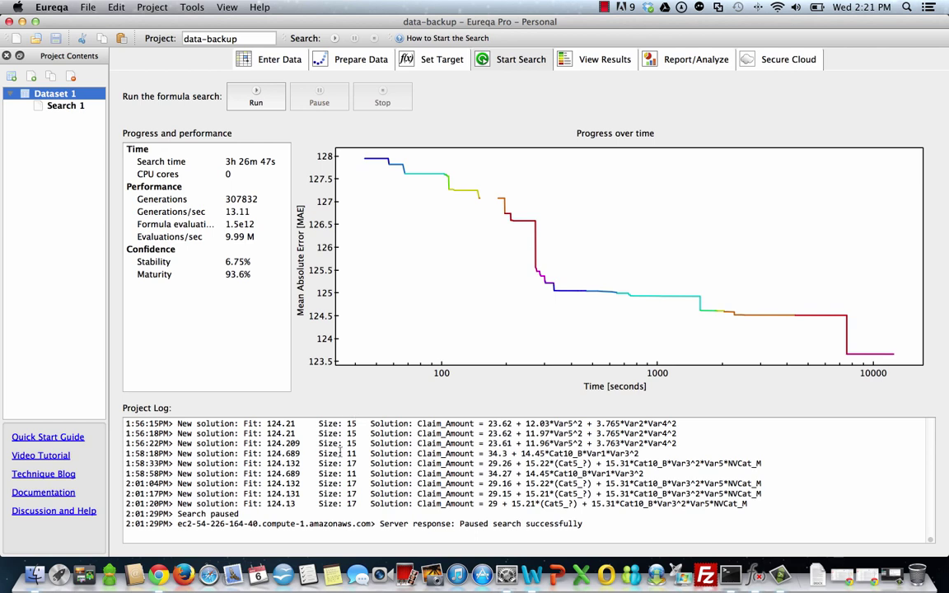
Show the View Results solutions list and scroll down through the found Claim_Amount models
{"action": "left_click", "coordinate": [598, 64]}
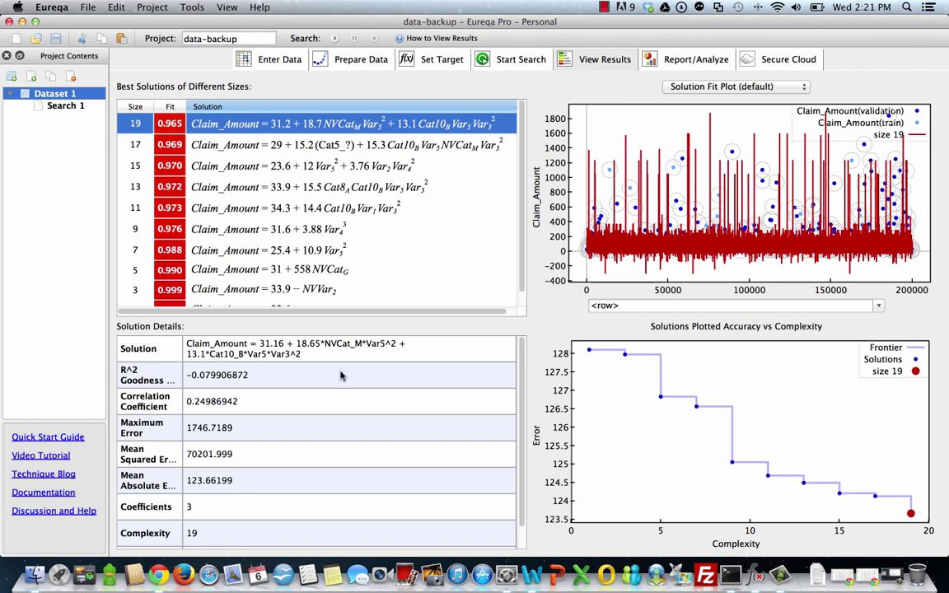
{"action": "scroll", "coordinate": [331, 422], "scroll_direction": "down", "scroll_amount": 1}
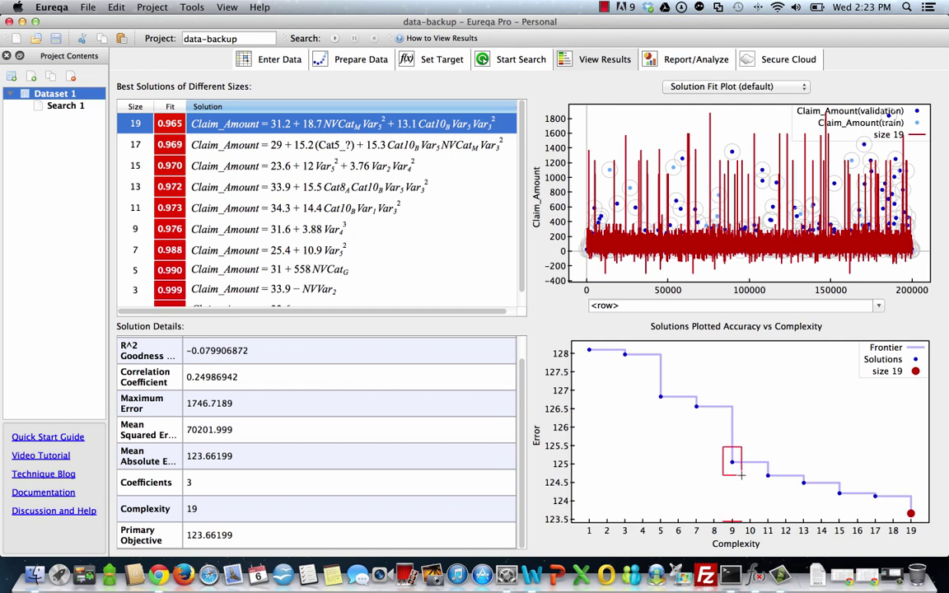
{"action": "left_click_drag", "start_coordinate": [722, 447], "coordinate": [741, 475]}
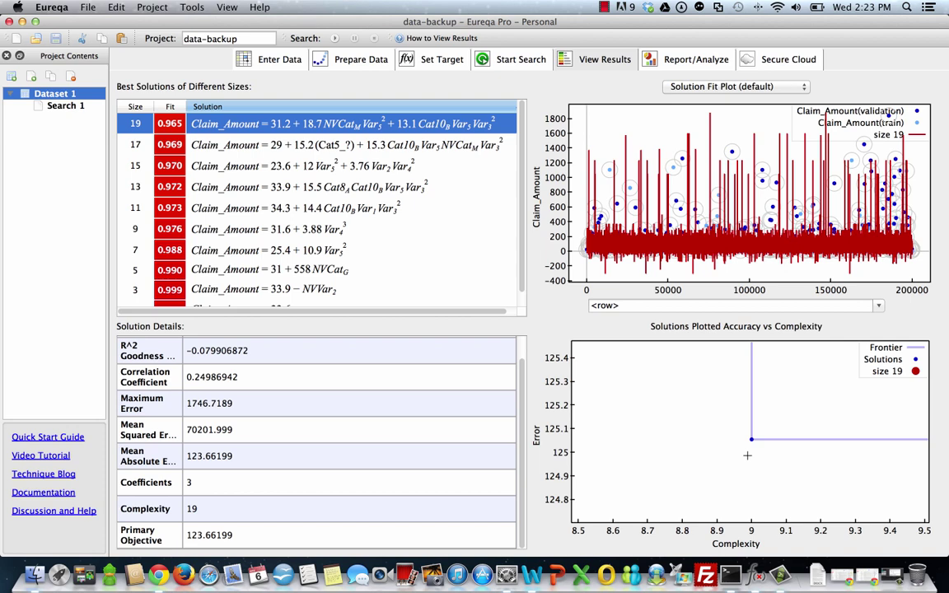
{"action": "right_click", "coordinate": [747, 453]}
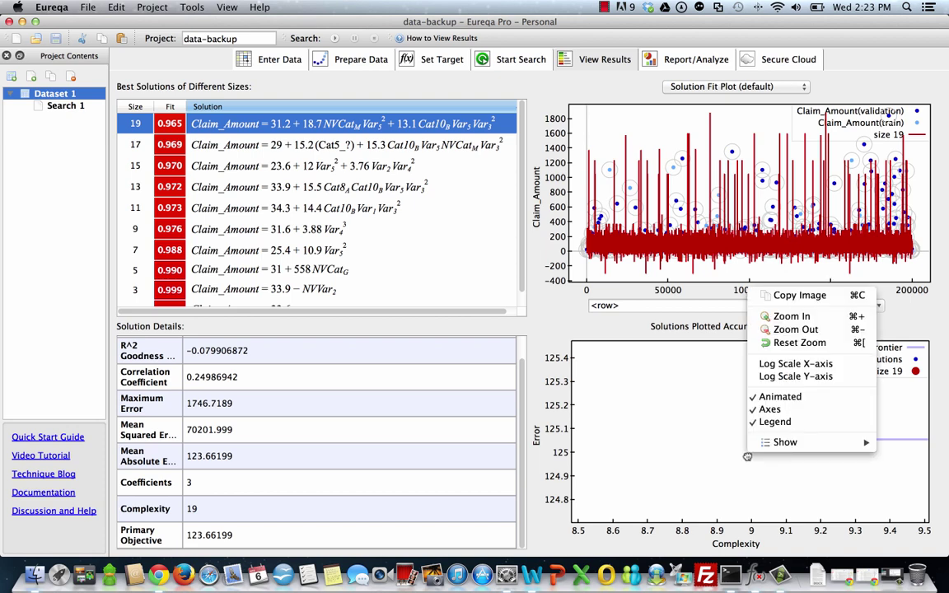
{"action": "left_click", "coordinate": [789, 330]}
{"action": "scroll", "coordinate": [808, 396], "scroll_direction": "up", "scroll_amount": 2}
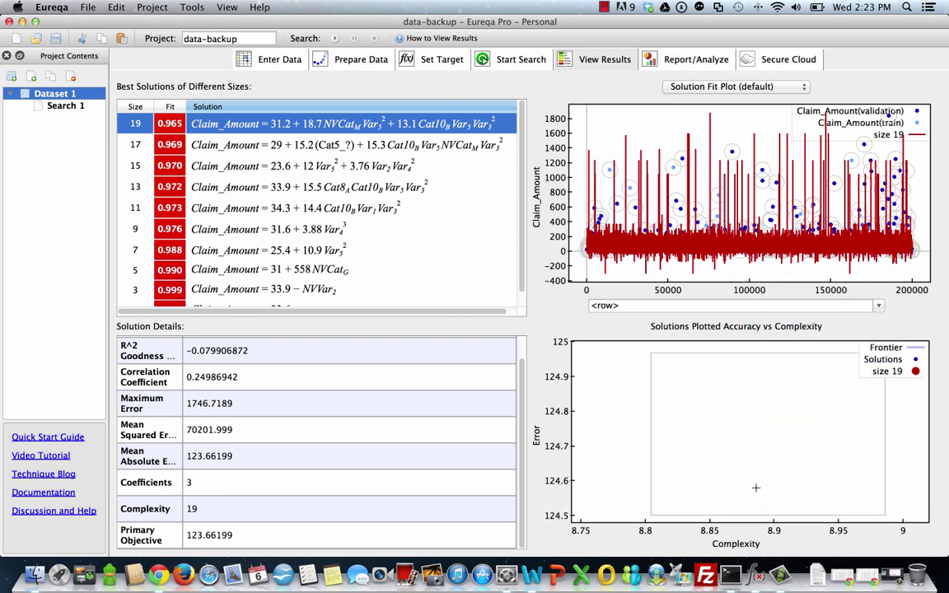
{"action": "right_click", "coordinate": [758, 262]}
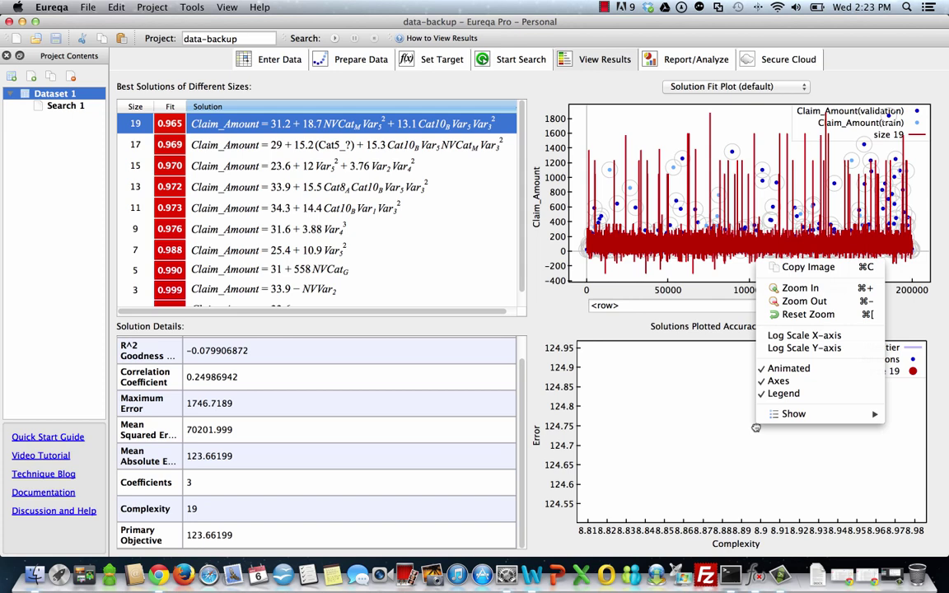
{"action": "left_click", "coordinate": [808, 314]}
{"action": "left_click_drag", "start_coordinate": [745, 461], "coordinate": [816, 417]}
{"action": "right_click", "coordinate": [828, 438]}
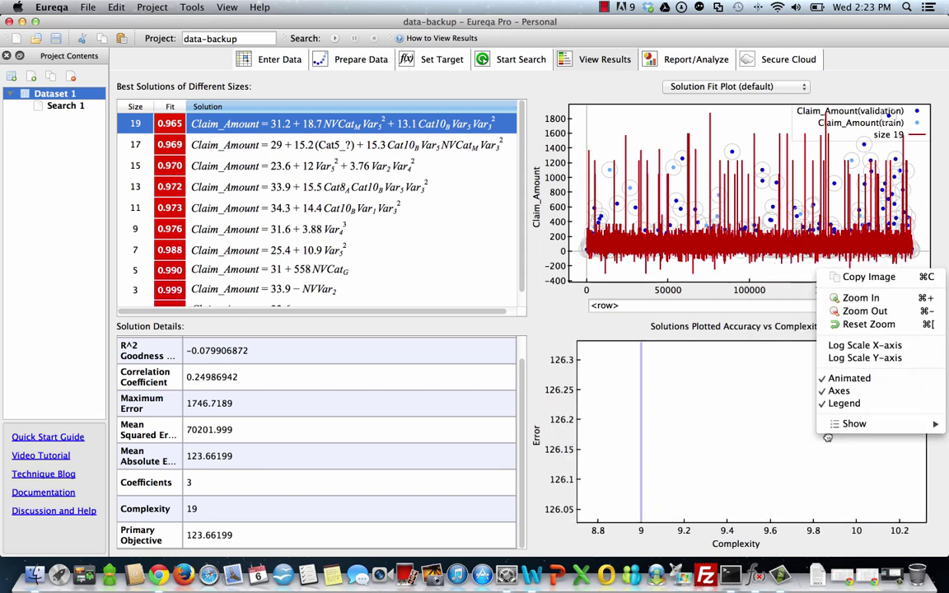
{"action": "left_click", "coordinate": [860, 324]}
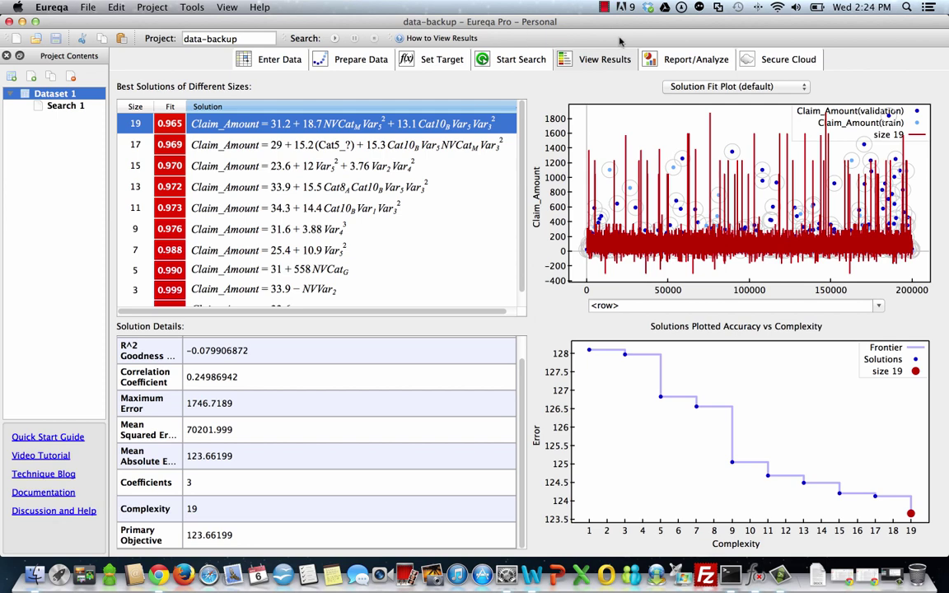
Show Report/Analyze and look over the Select Task list, keeping Model Statistics selected
{"action": "left_click", "coordinate": [687, 63]}
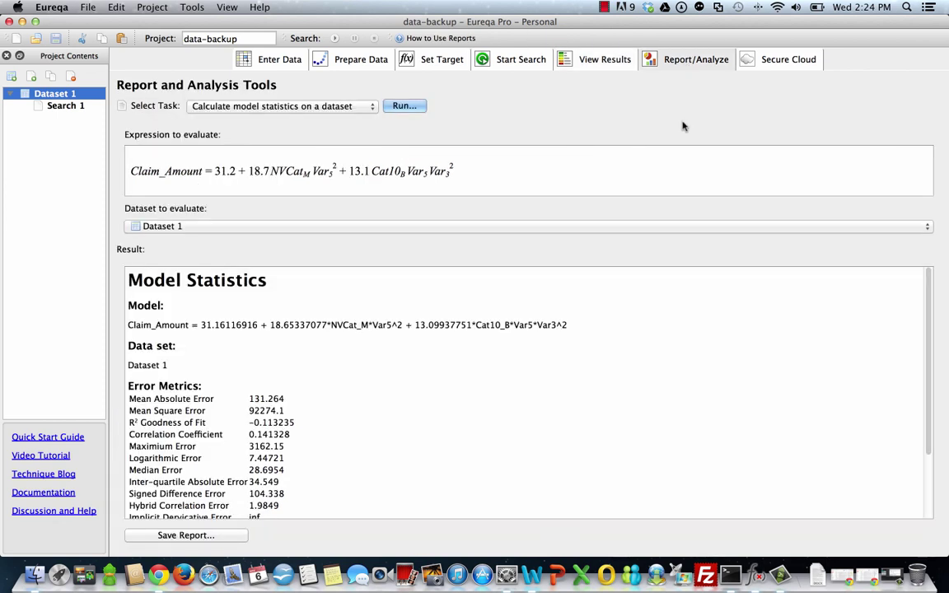
{"action": "left_click", "coordinate": [366, 106]}
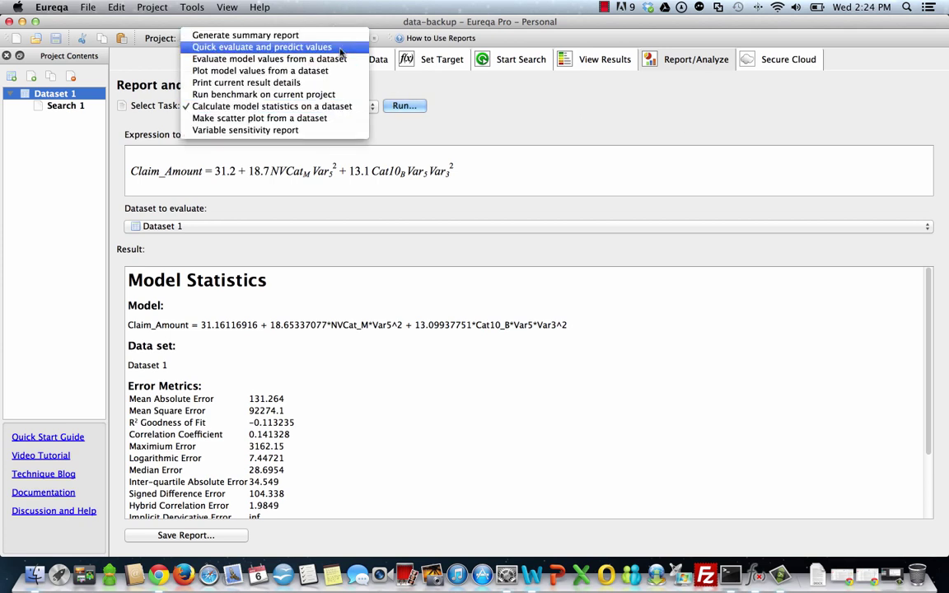
{"action": "left_click", "coordinate": [519, 105]}
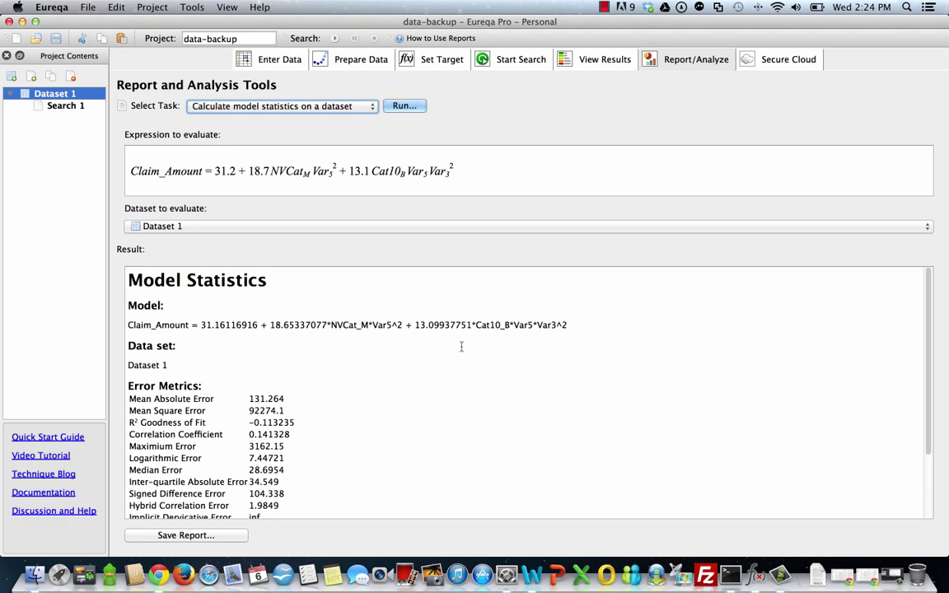
{"action": "left_click", "coordinate": [280, 105]}
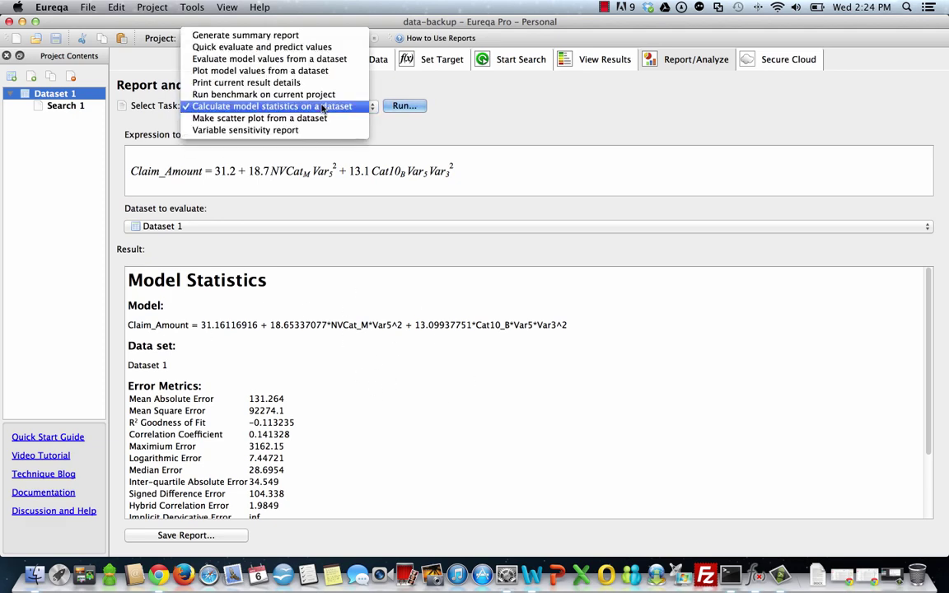
{"action": "left_click", "coordinate": [278, 48]}
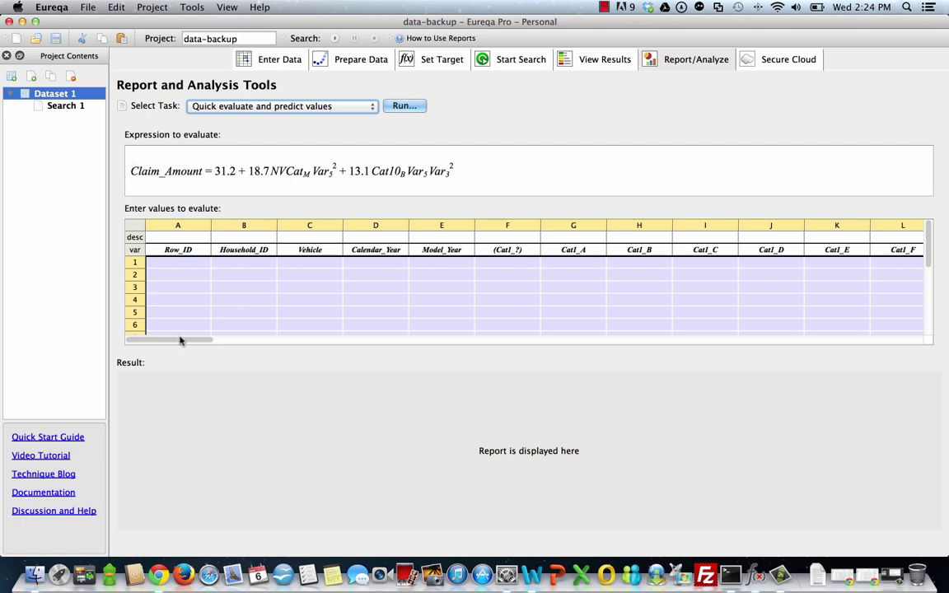
{"action": "left_click", "coordinate": [286, 110]}
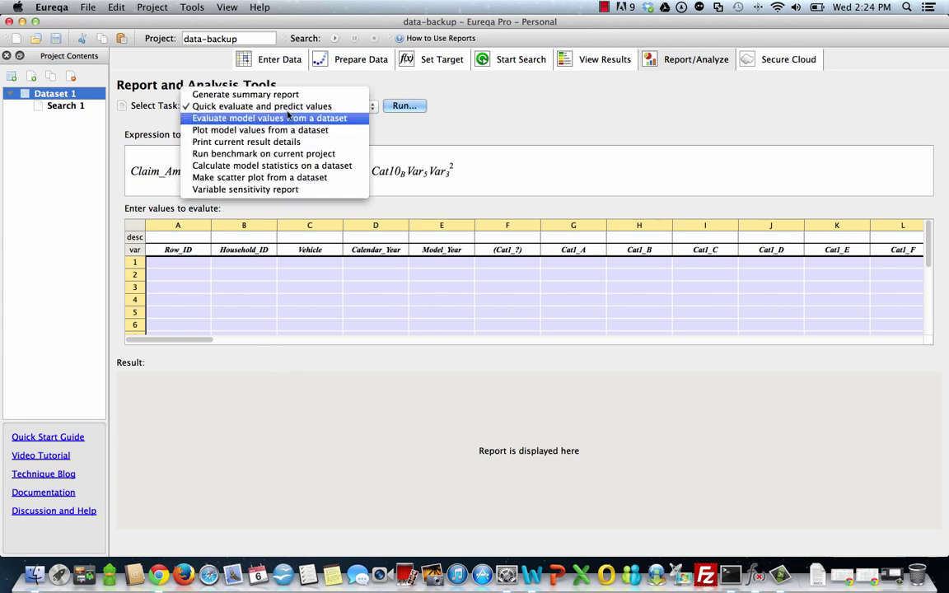
{"action": "left_click", "coordinate": [301, 168]}
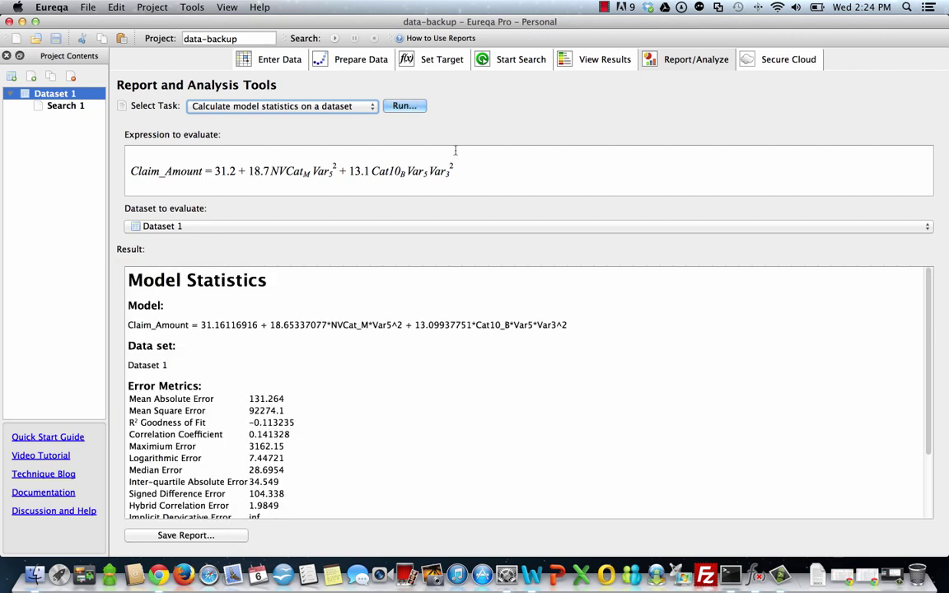
Scroll the Model Statistics pane down to the streak, excursion and AIC error values
{"action": "scroll", "coordinate": [432, 363], "scroll_direction": "down", "scroll_amount": 5}
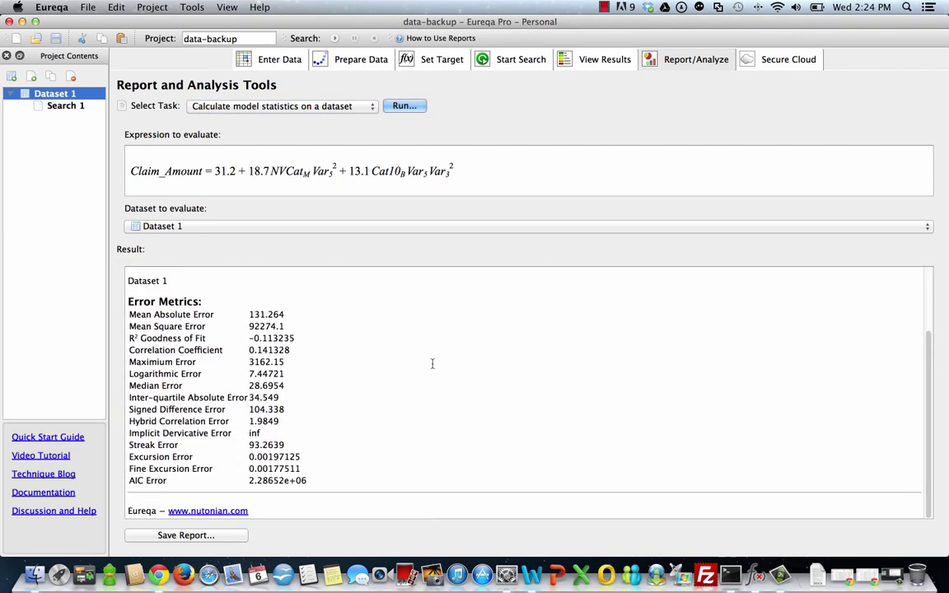